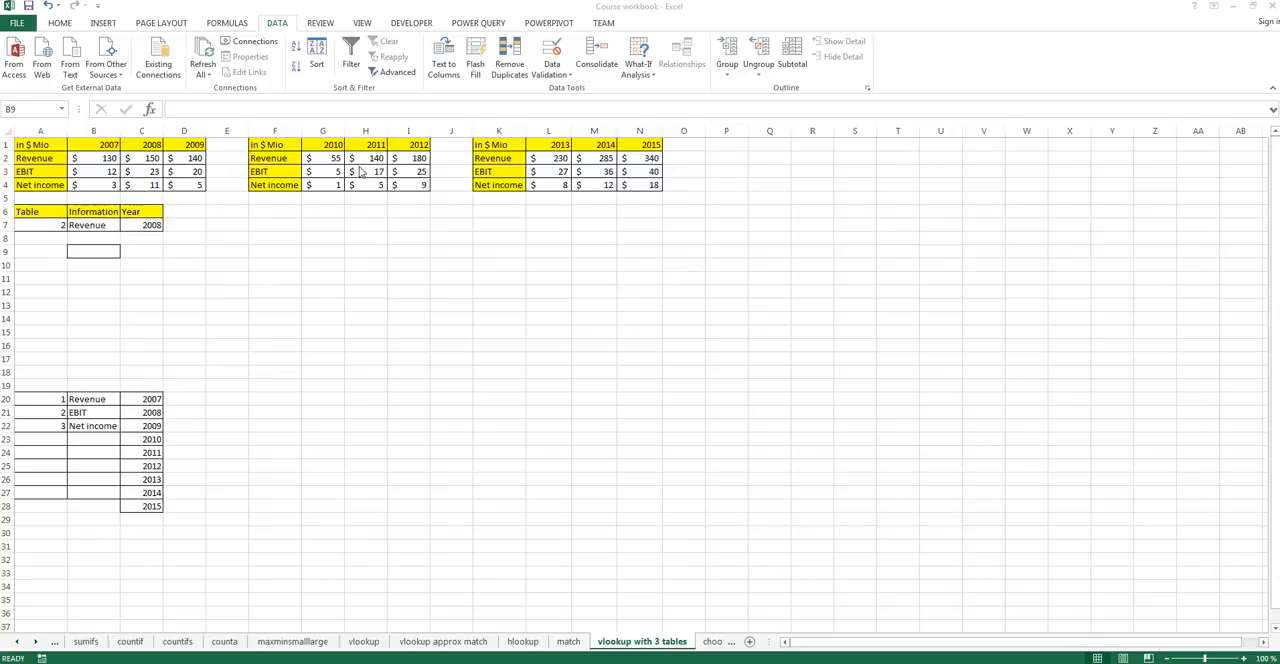
Examine the drop-down selectors for Table, Information and Year in cells A7, B7 and C7.
click(45, 226)
click(90, 225)
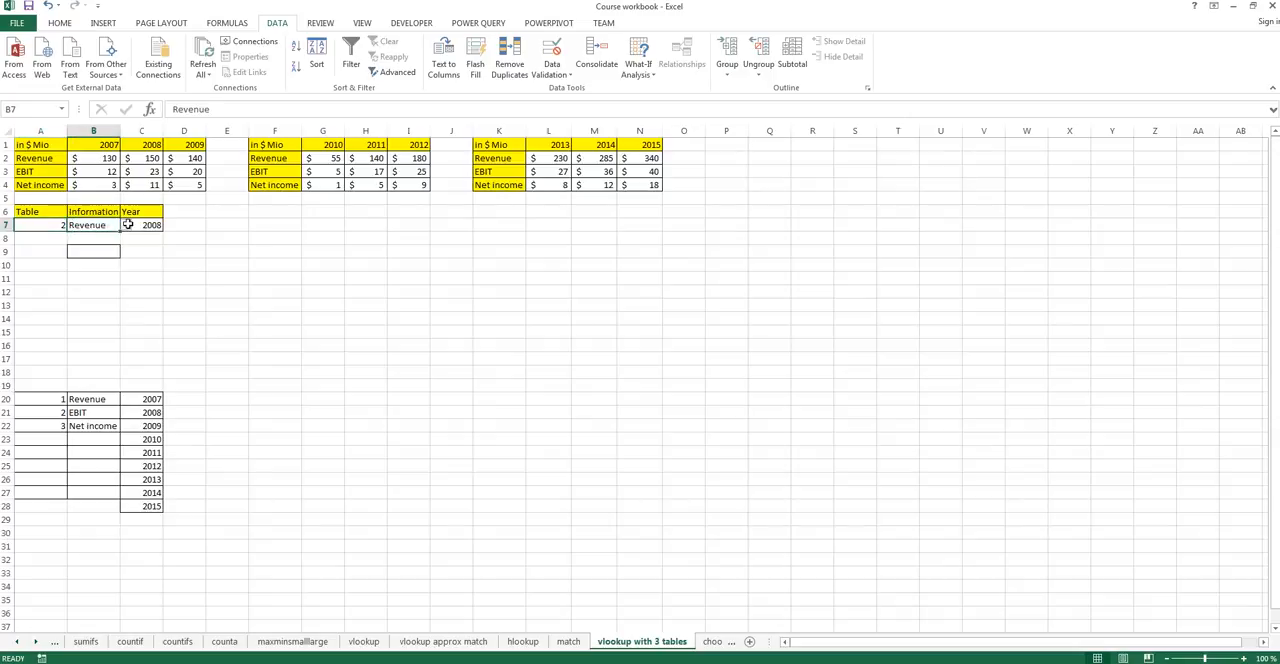
click(155, 225)
click(50, 225)
click(75, 225)
click(60, 224)
click(73, 225)
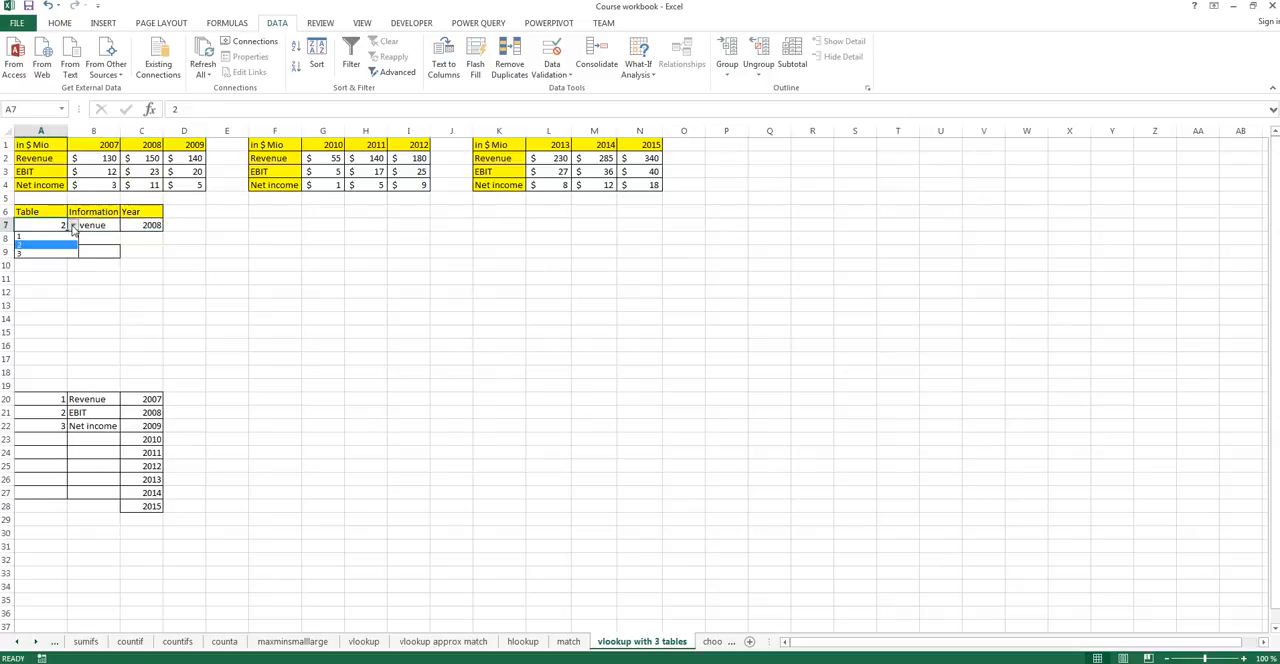
click(40, 246)
click(93, 224)
click(126, 225)
click(126, 226)
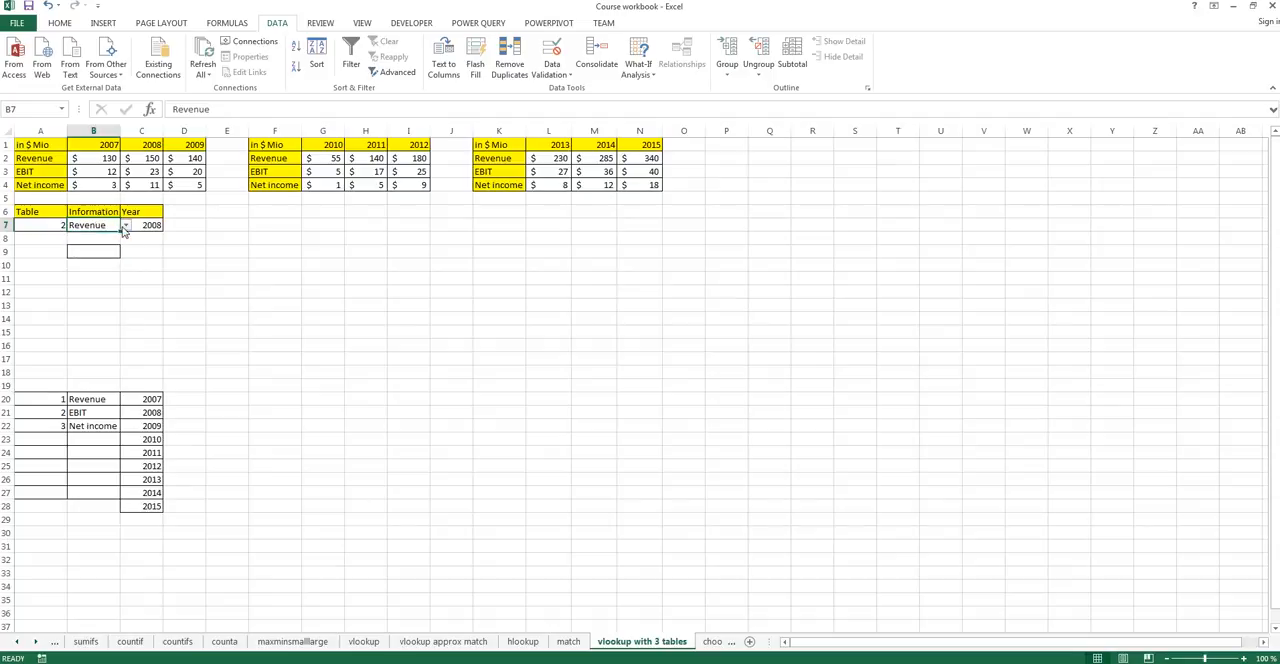
click(152, 224)
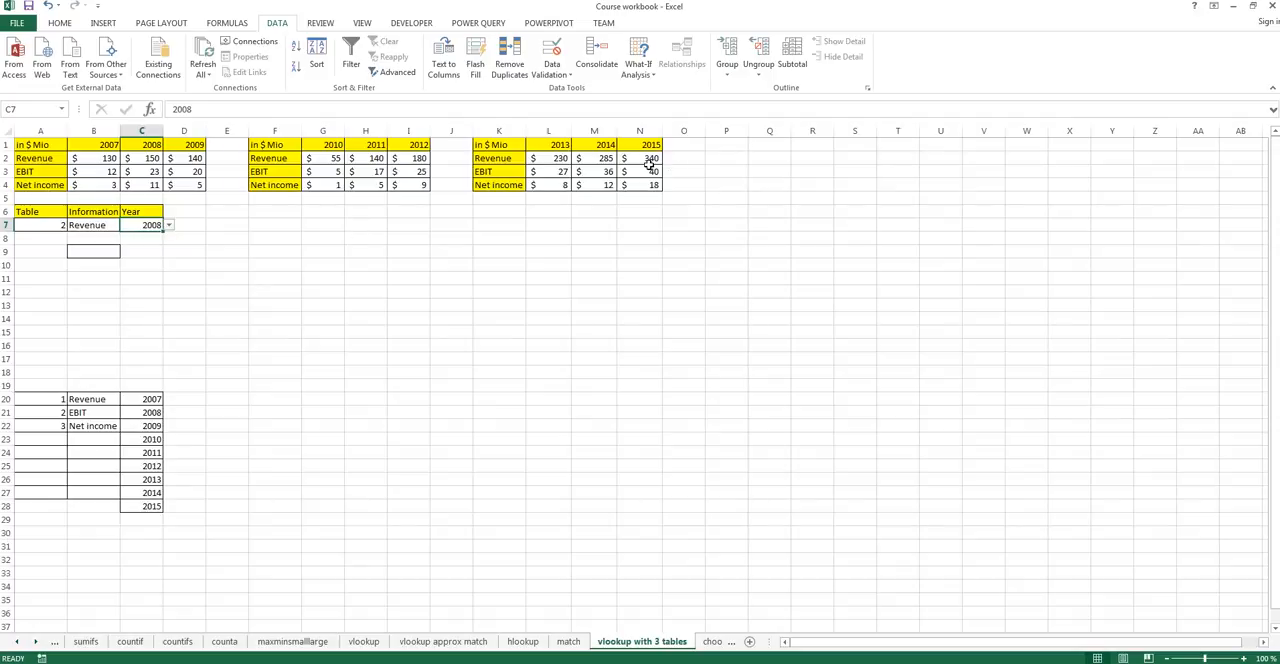
Start a VLOOKUP formula in cell B9 with the Information cell B7 as the lookup value.
click(101, 253)
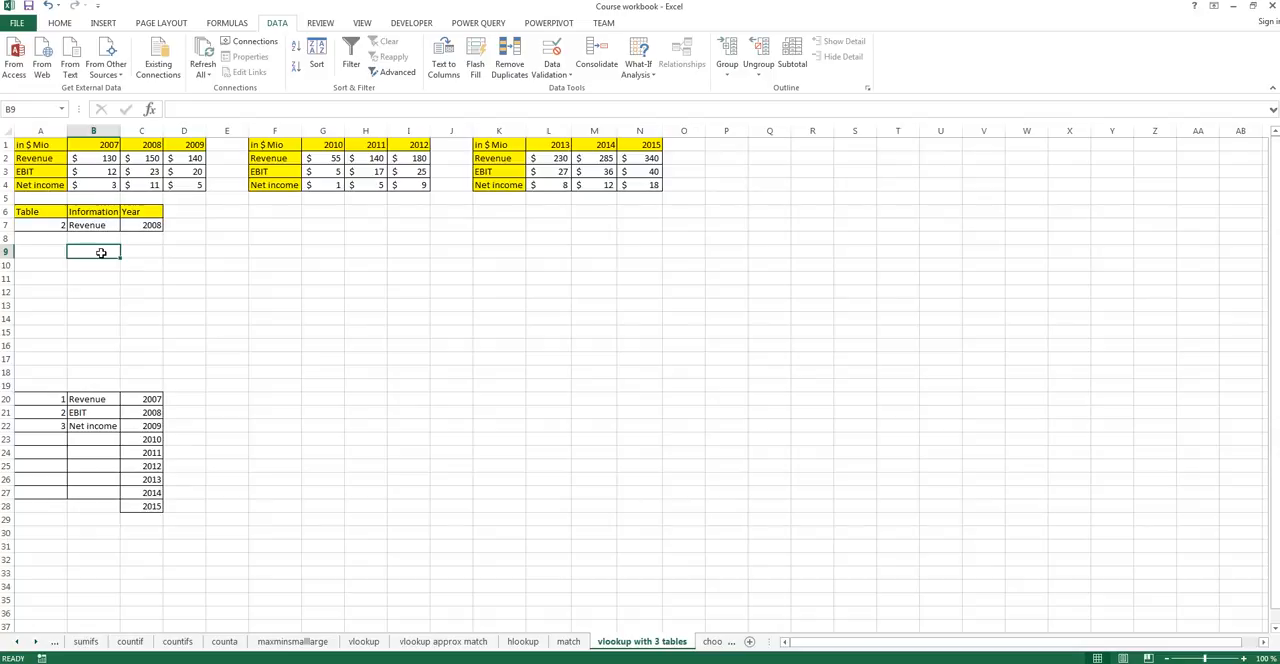
text(=vl)
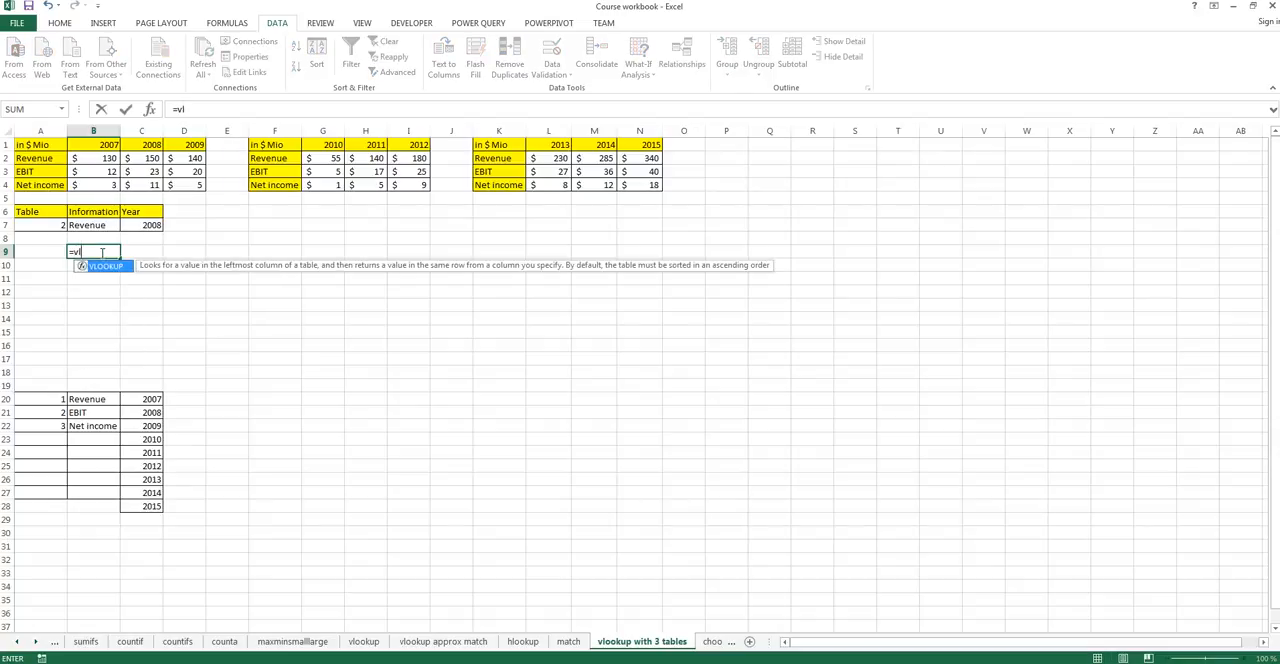
key(Tab)
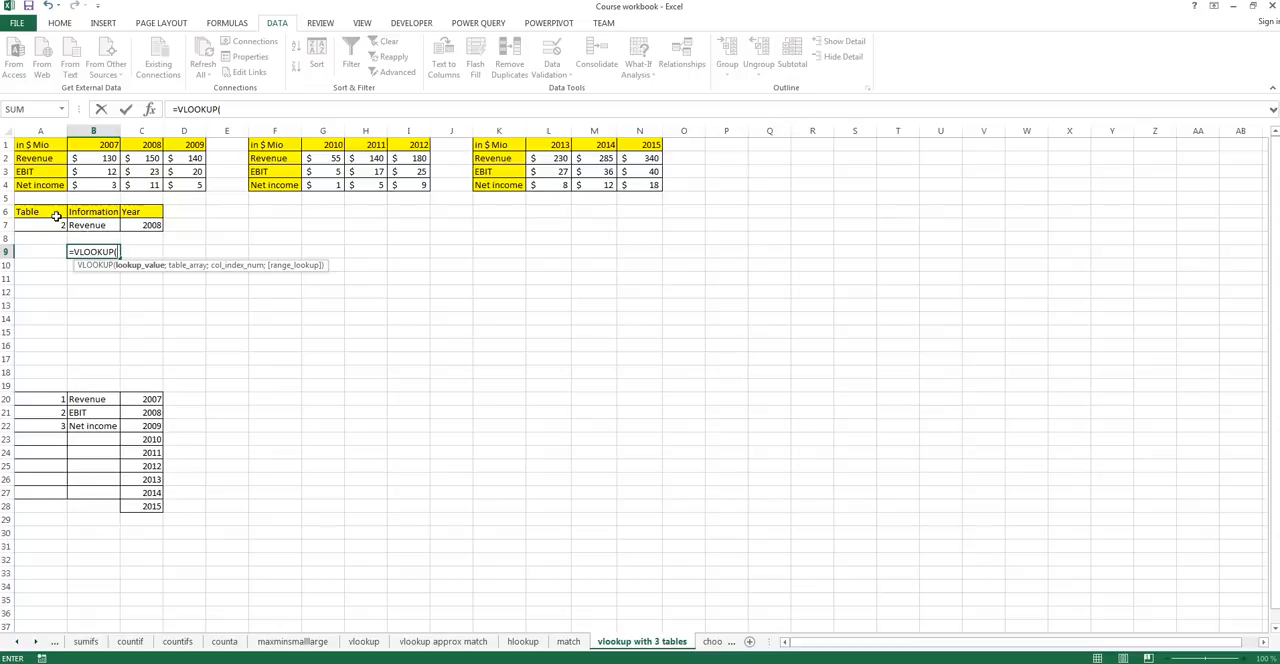
click(87, 226)
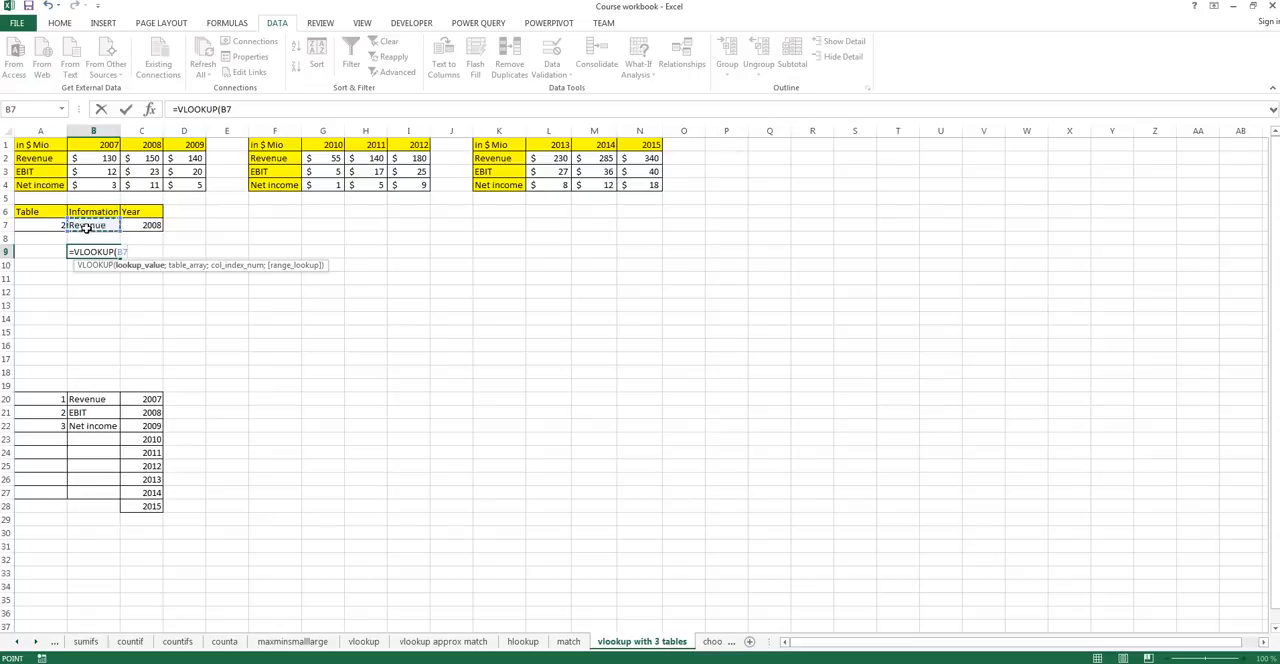
text(;)
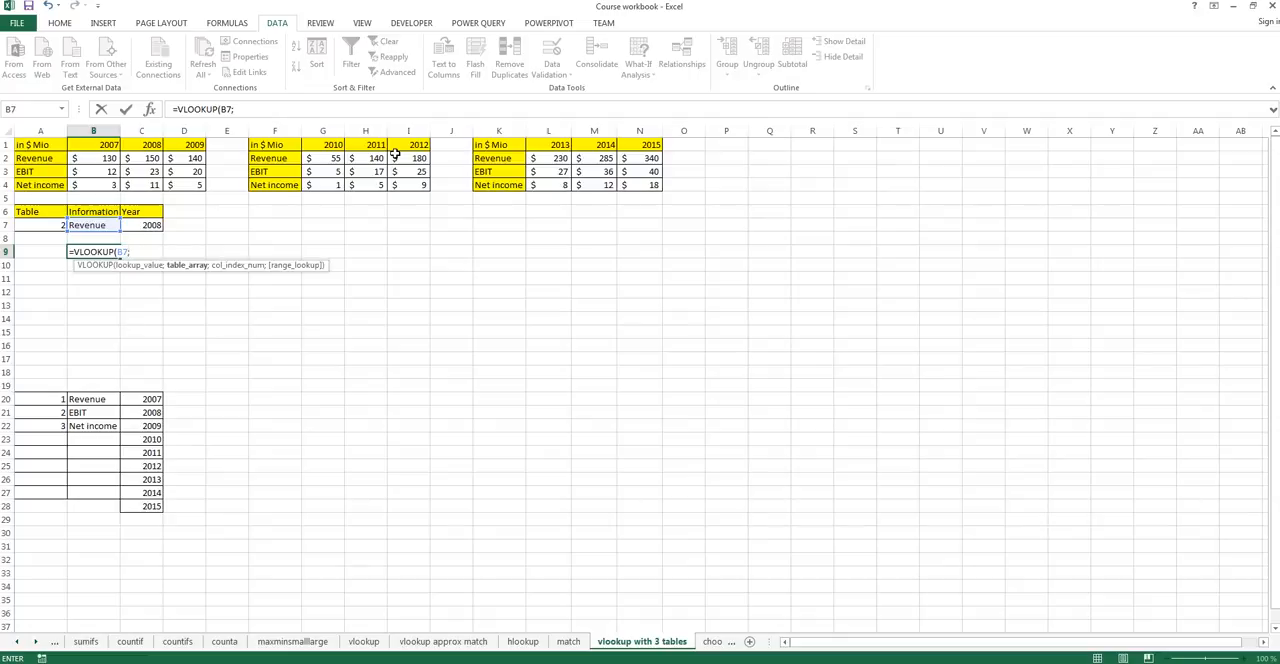
Enter CHOOSE(A7;A1:D4;F1:I4;K1:N4) as the VLOOKUP table array so that the Table cell selects among the three tables.
text(cho)
key(Tab)
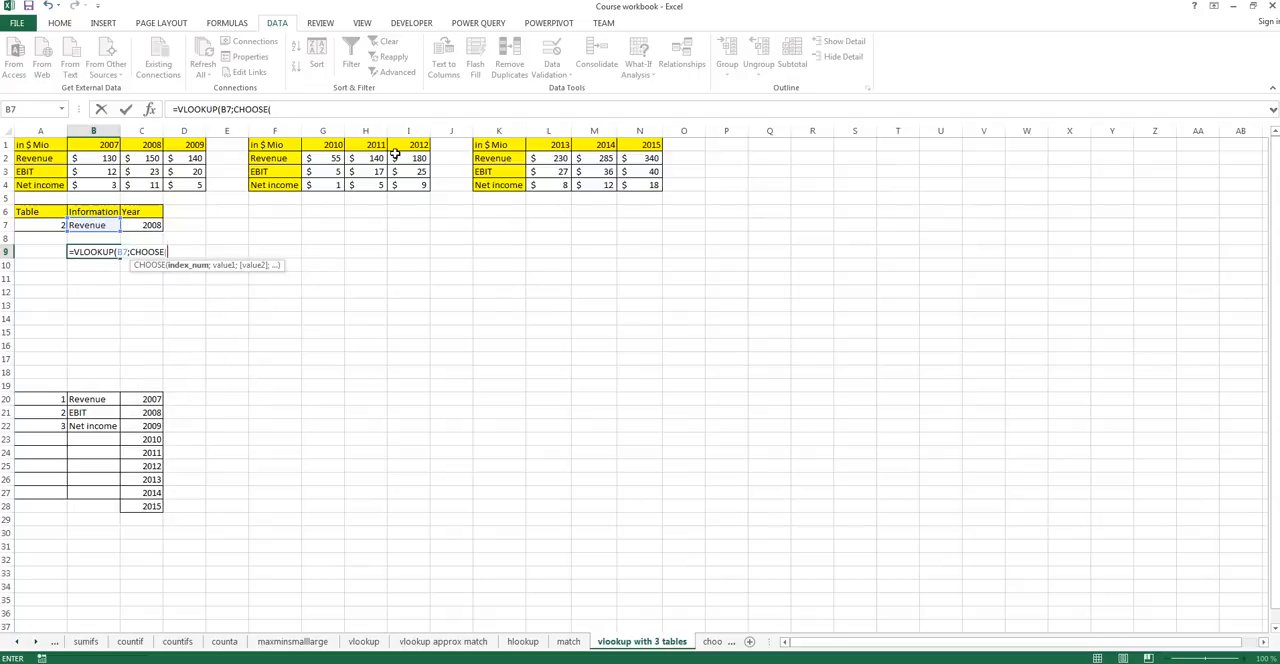
click(50, 225)
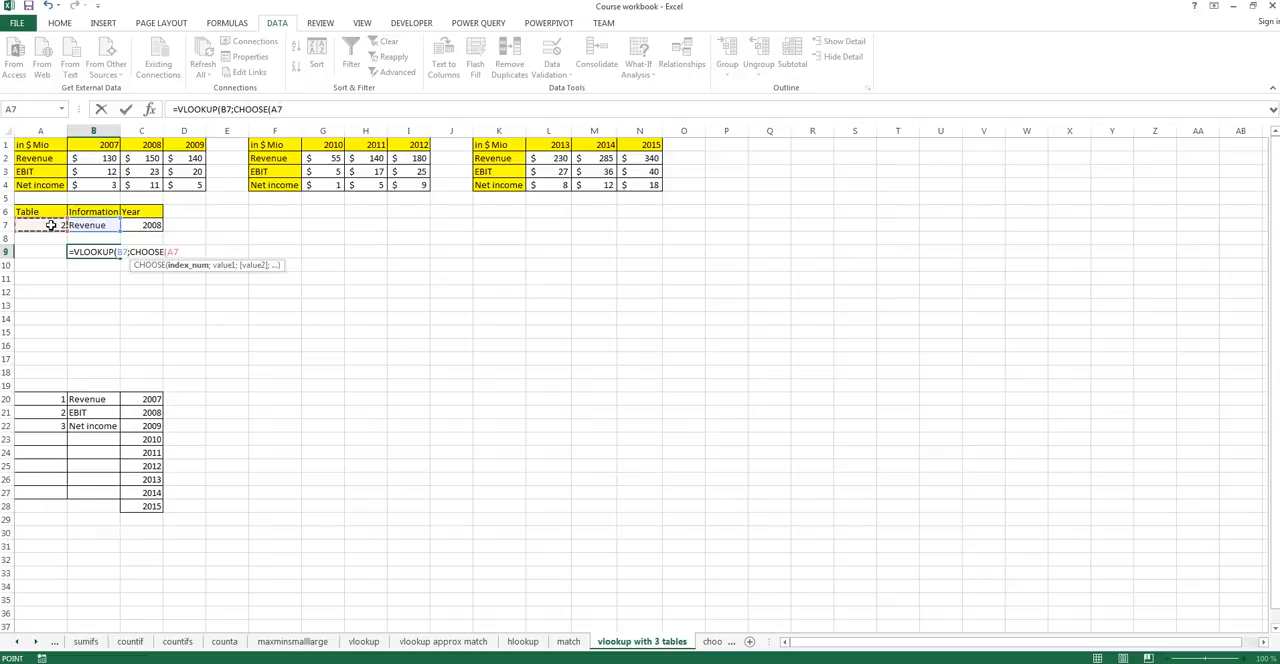
text(;)
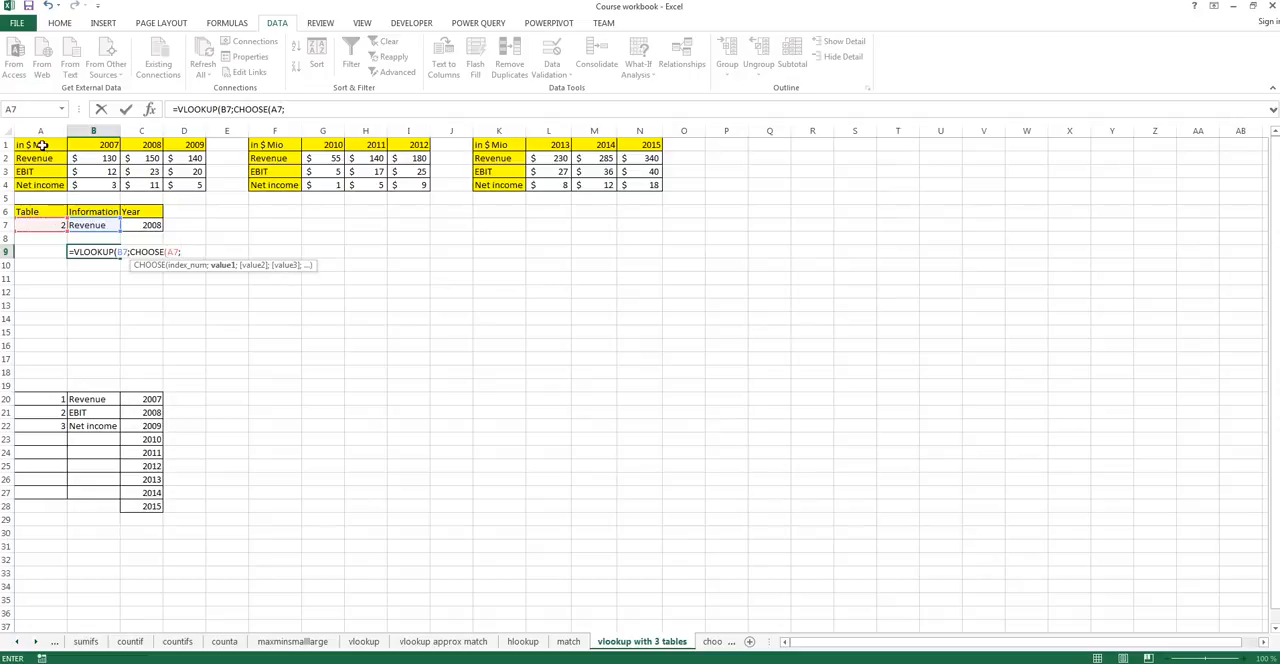
drag(44, 147, 192, 184)
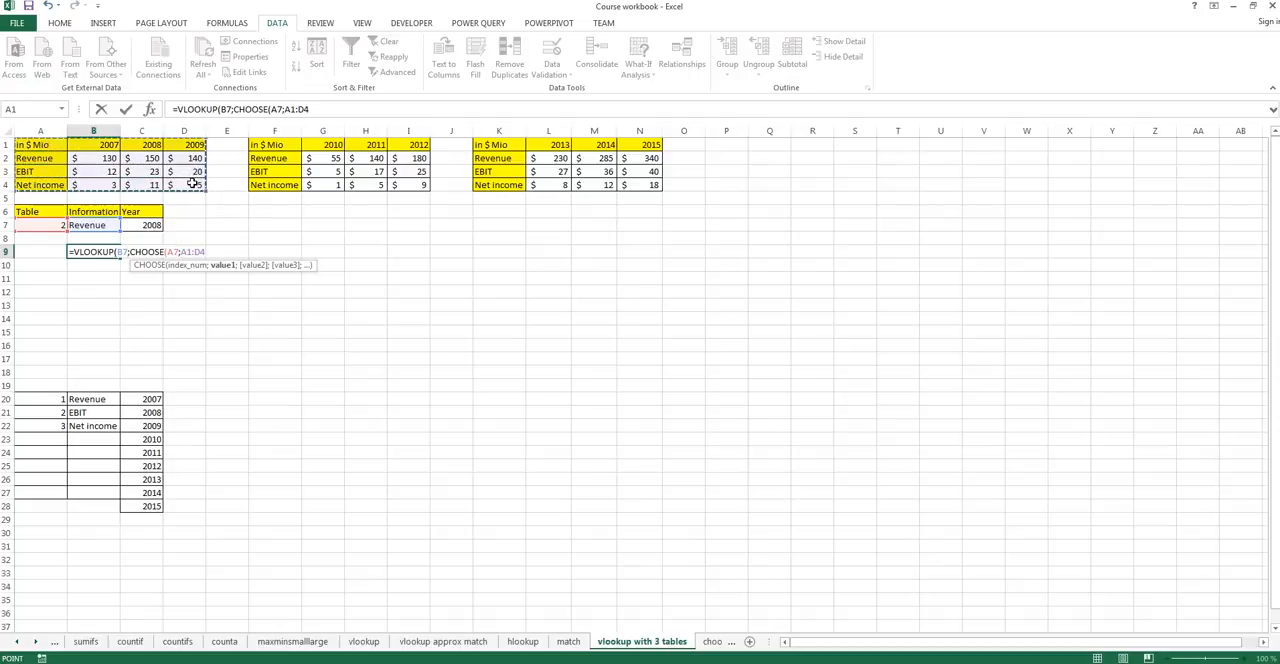
text(;)
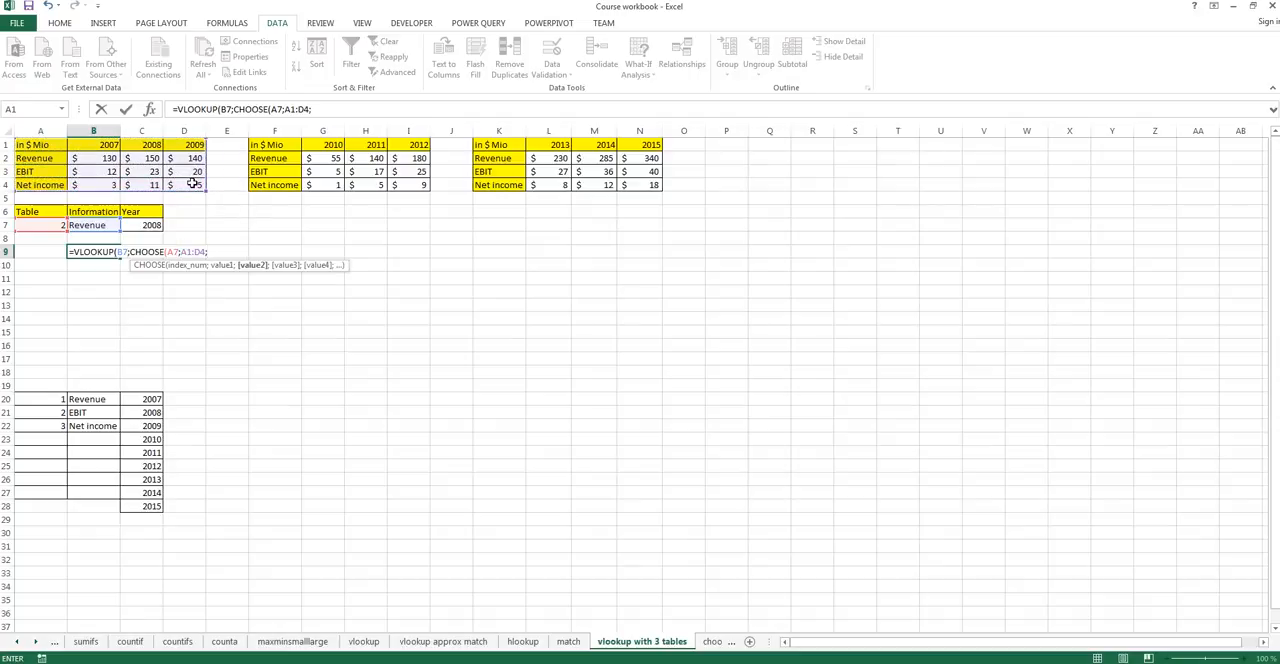
click(287, 147)
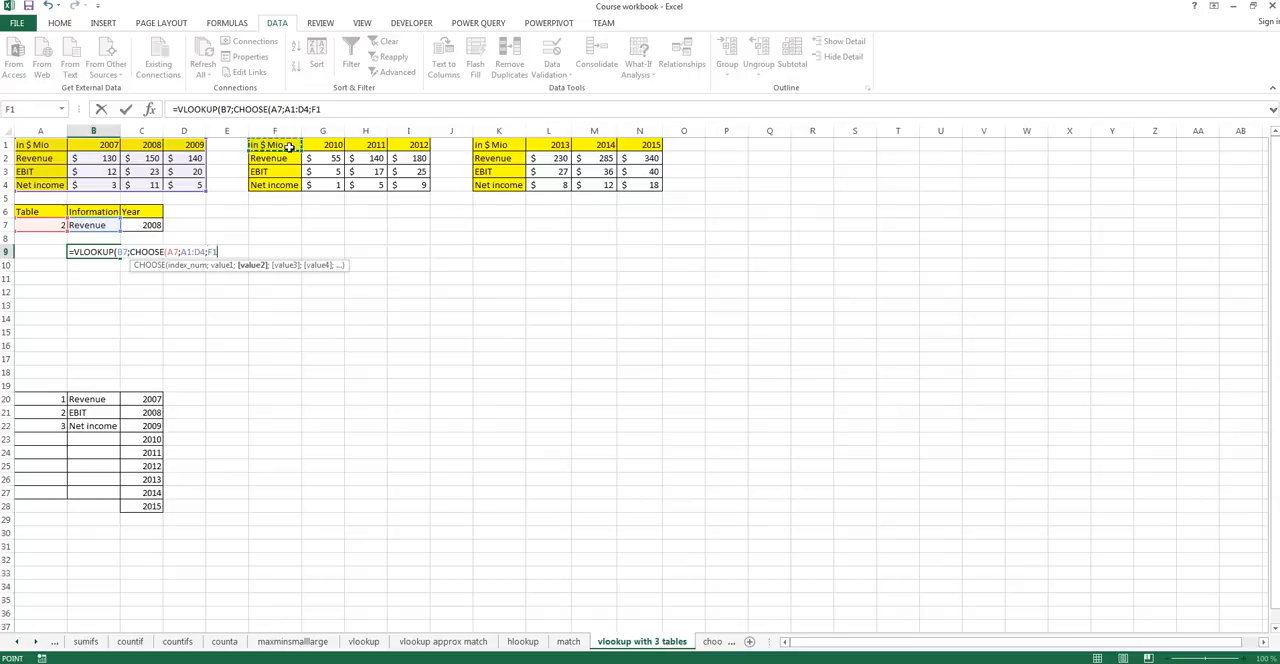
drag(287, 147, 411, 185)
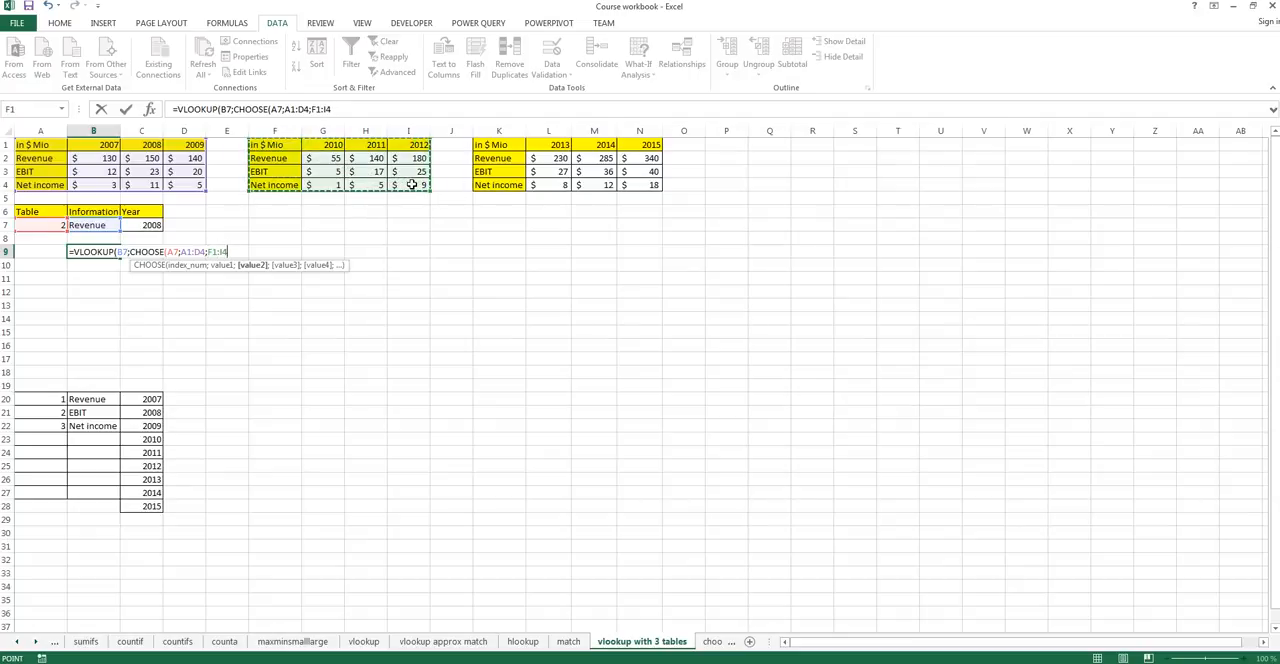
text(;)
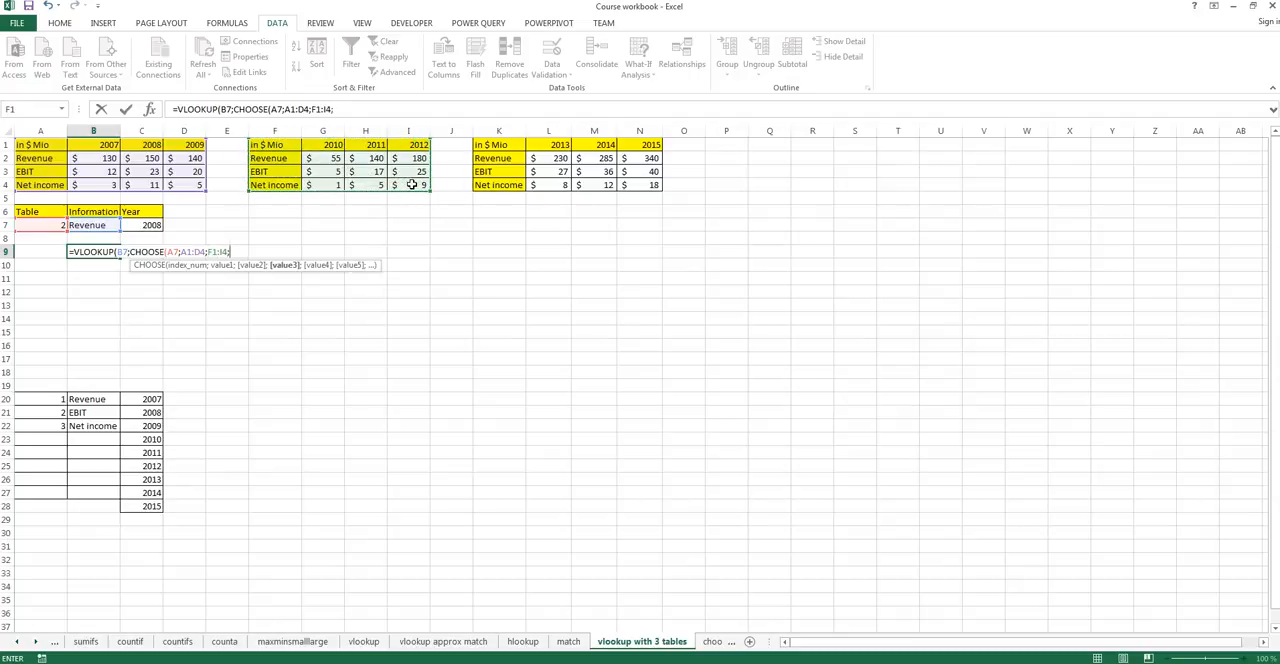
drag(503, 145, 625, 180)
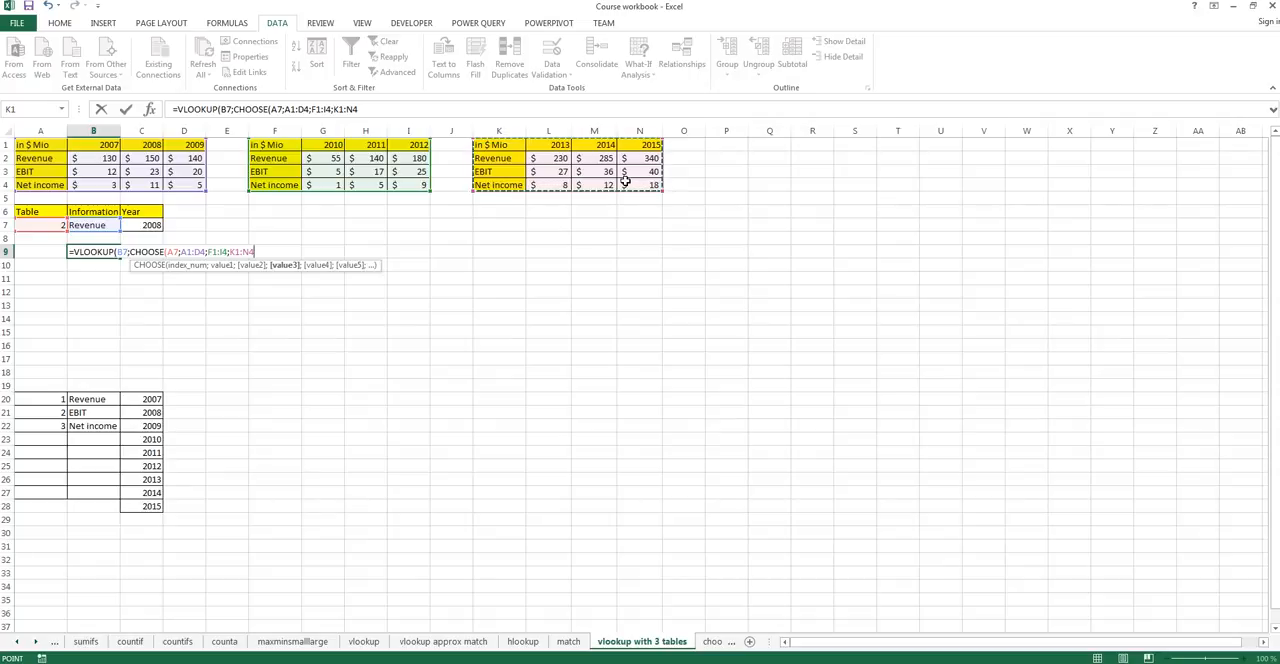
text())
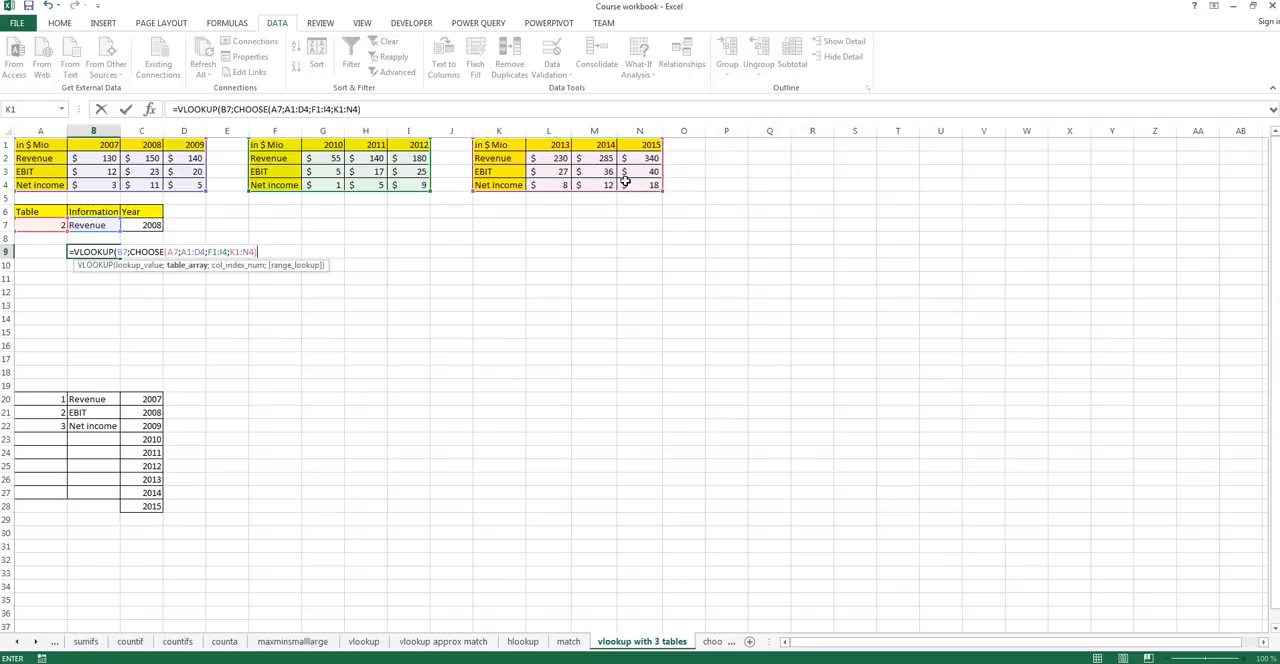
text(;)
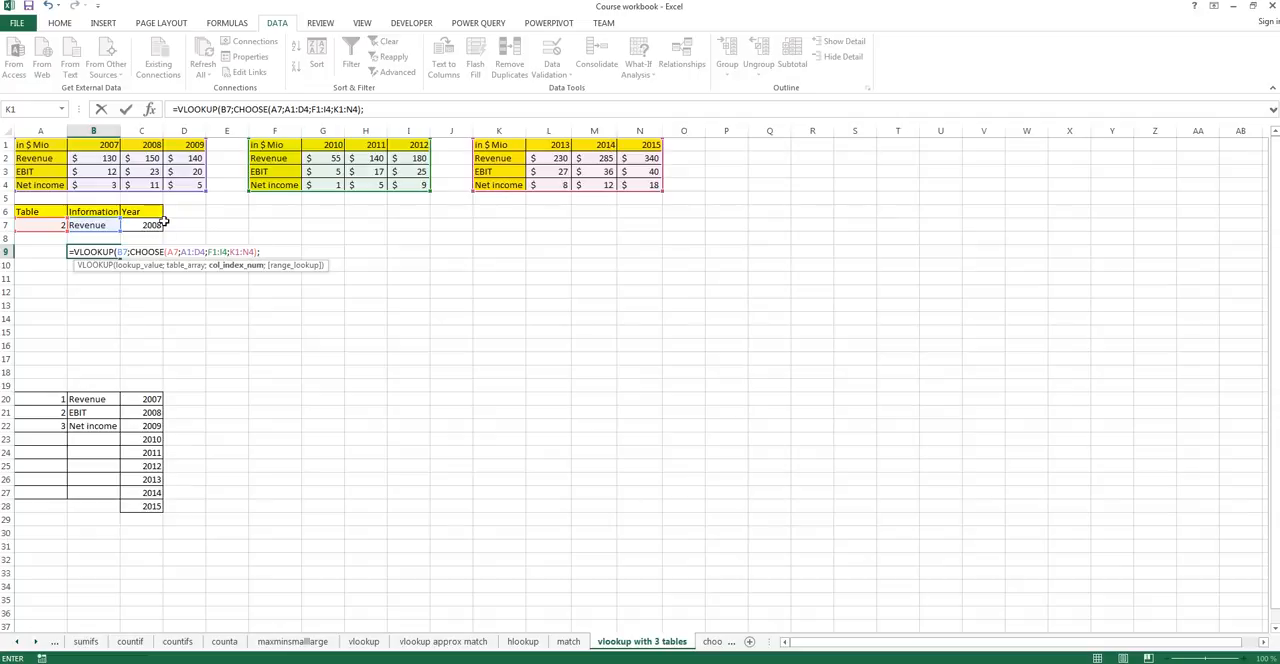
Begin a nested MATCH for the column index argument, with the Year cell C7 as its lookup value.
text(mat)
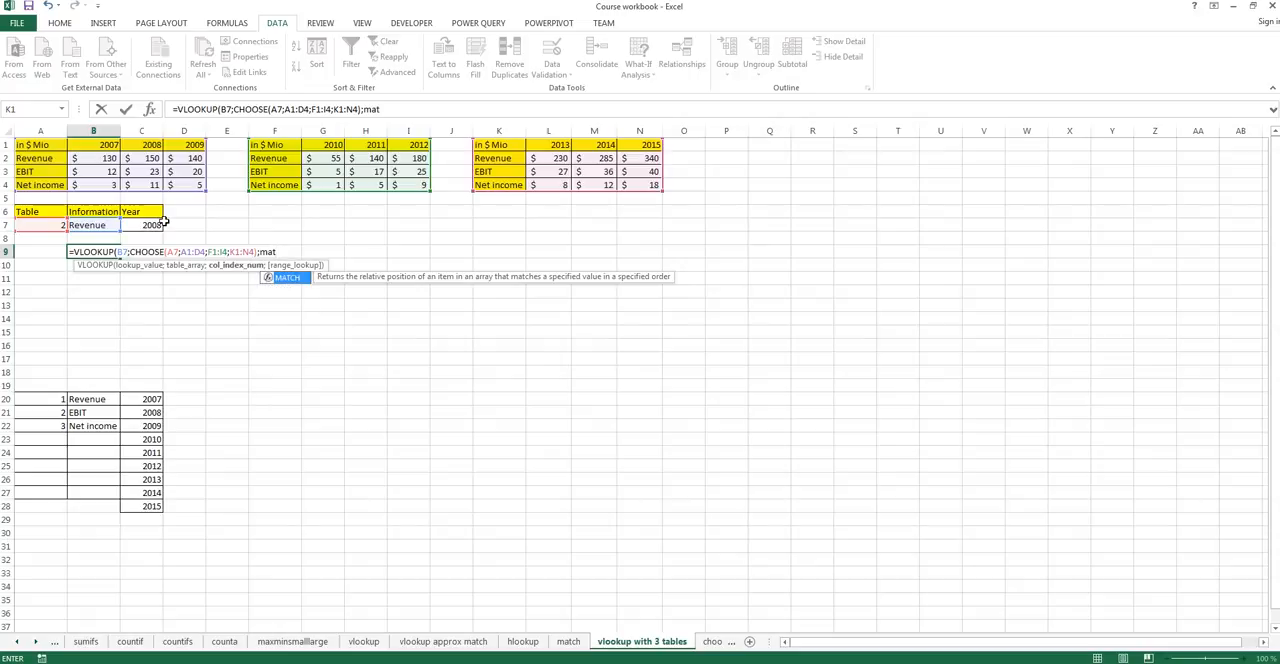
key(Tab)
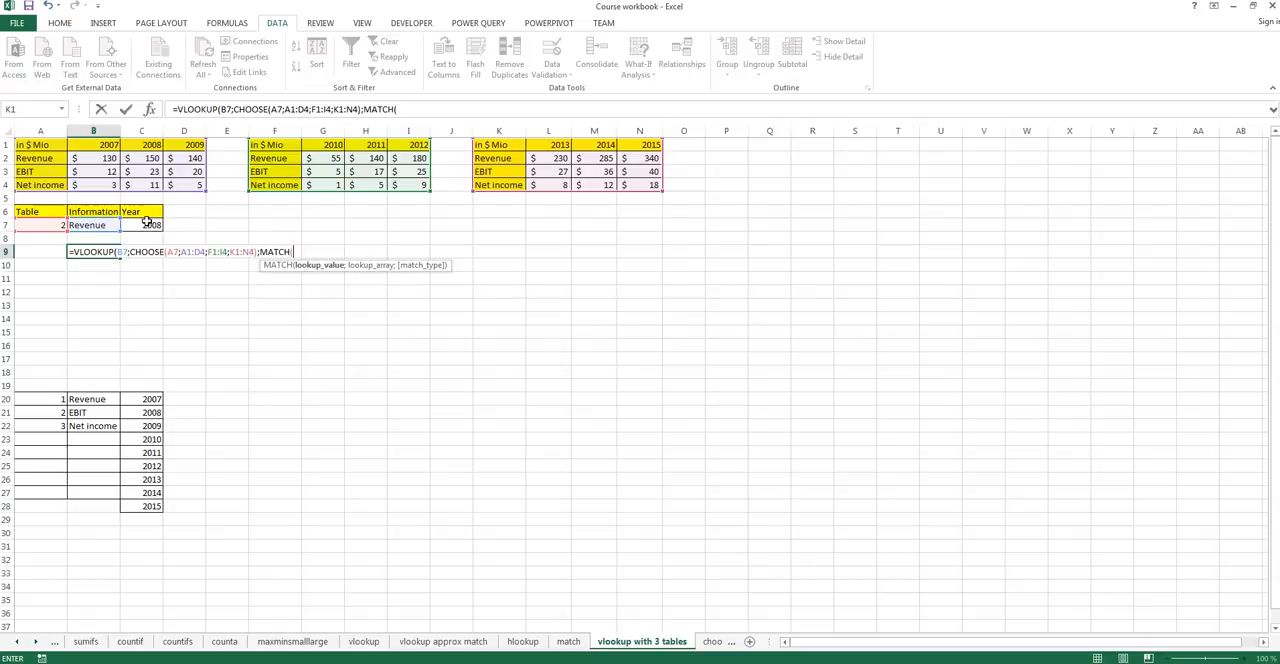
click(144, 224)
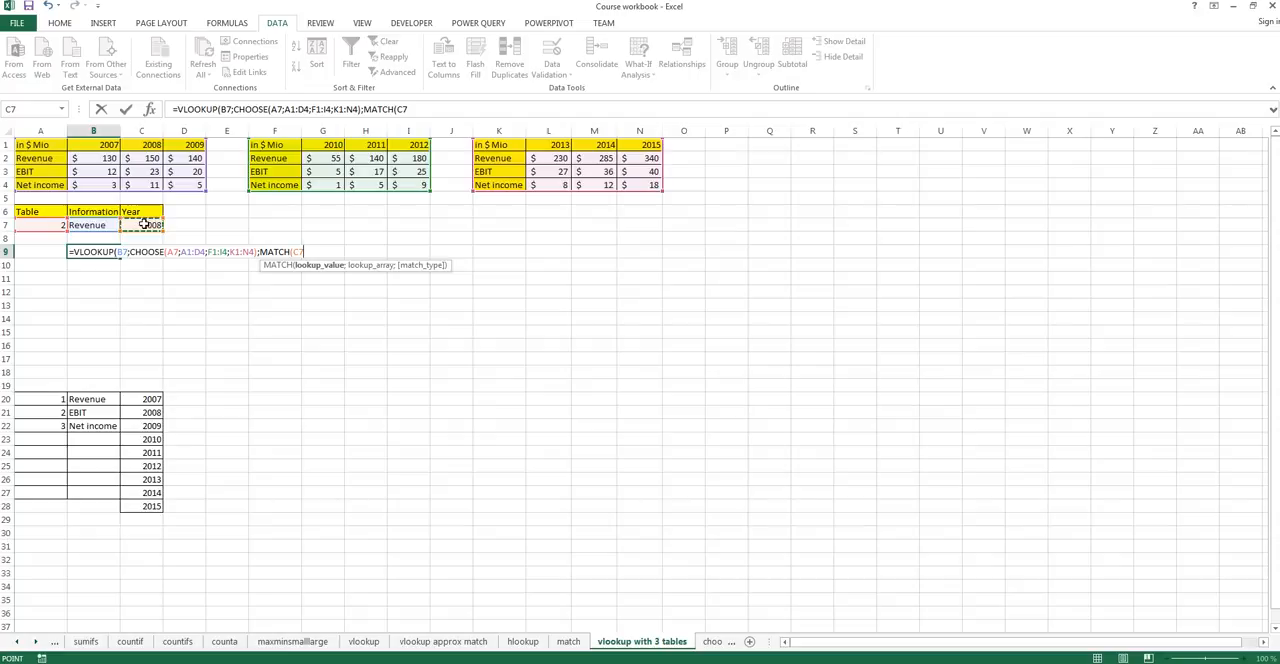
text(;)
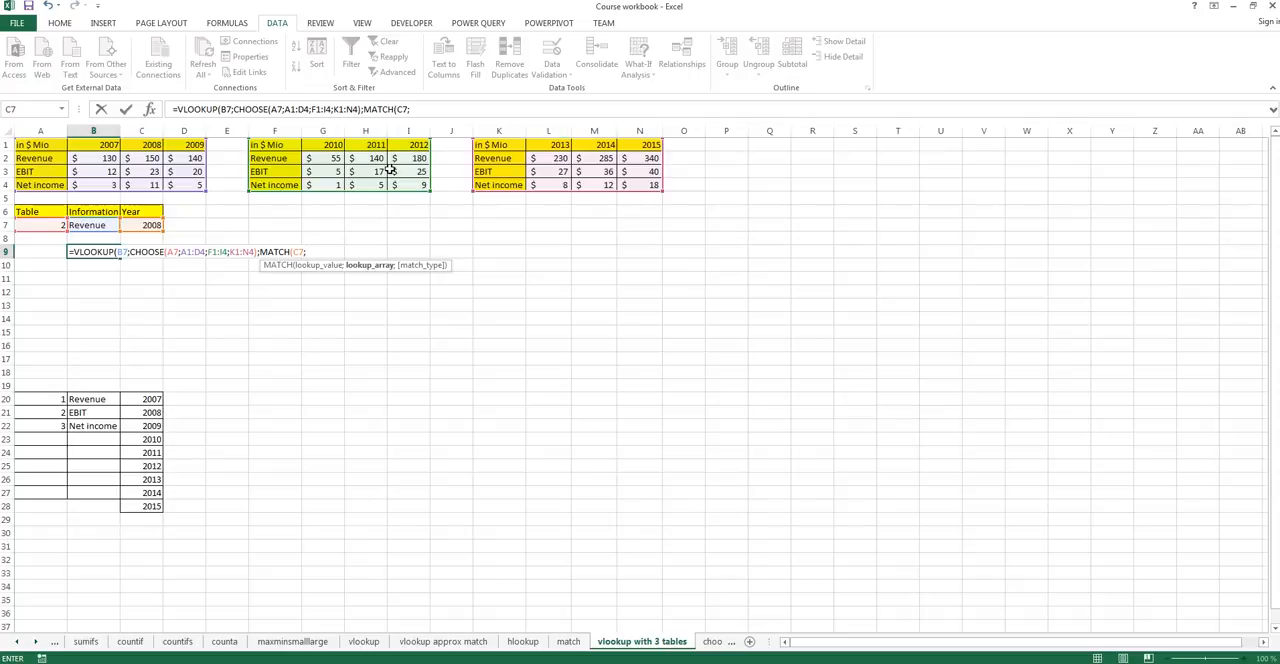
Enter CHOOSE(A7;A1:D1;F1:I1;K1:N1) as the MATCH lookup array, covering the header rows of the three tables.
text(cho)
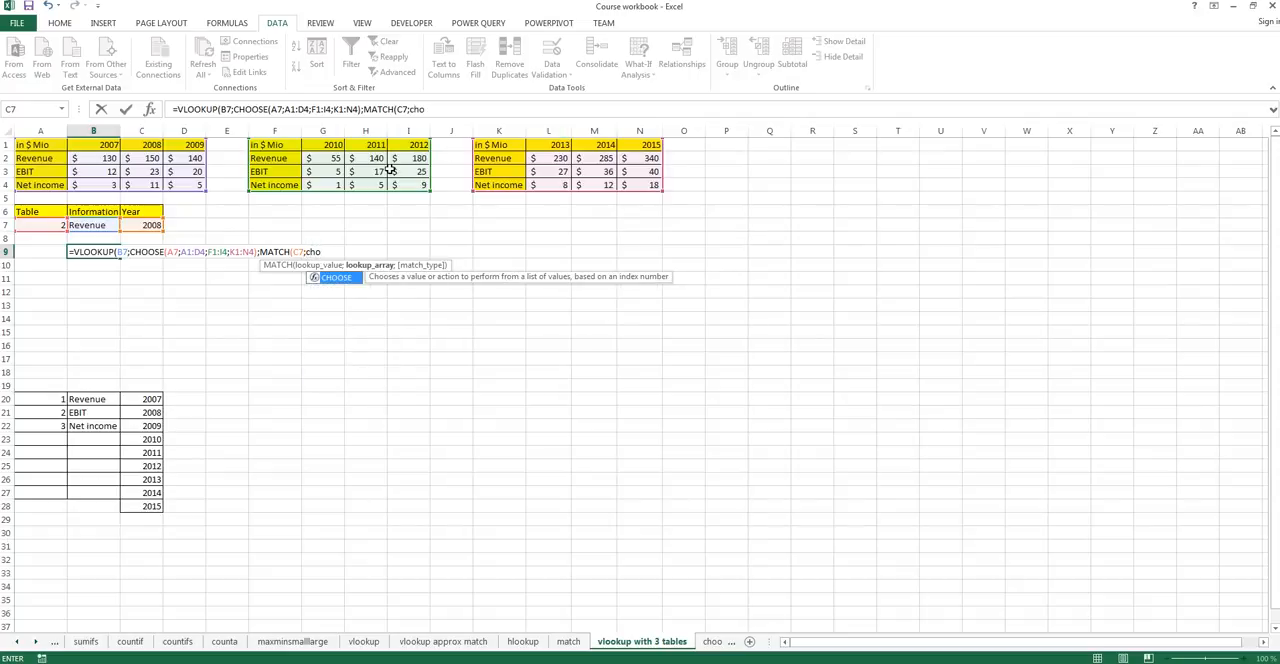
key(Tab)
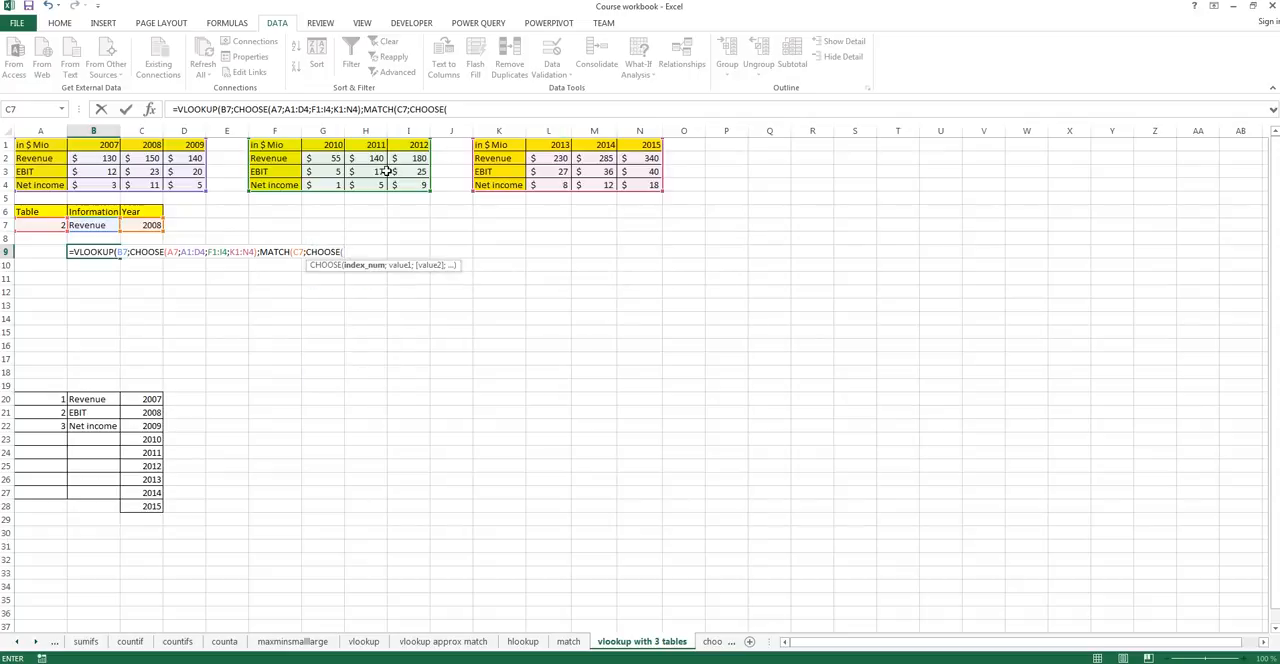
click(38, 224)
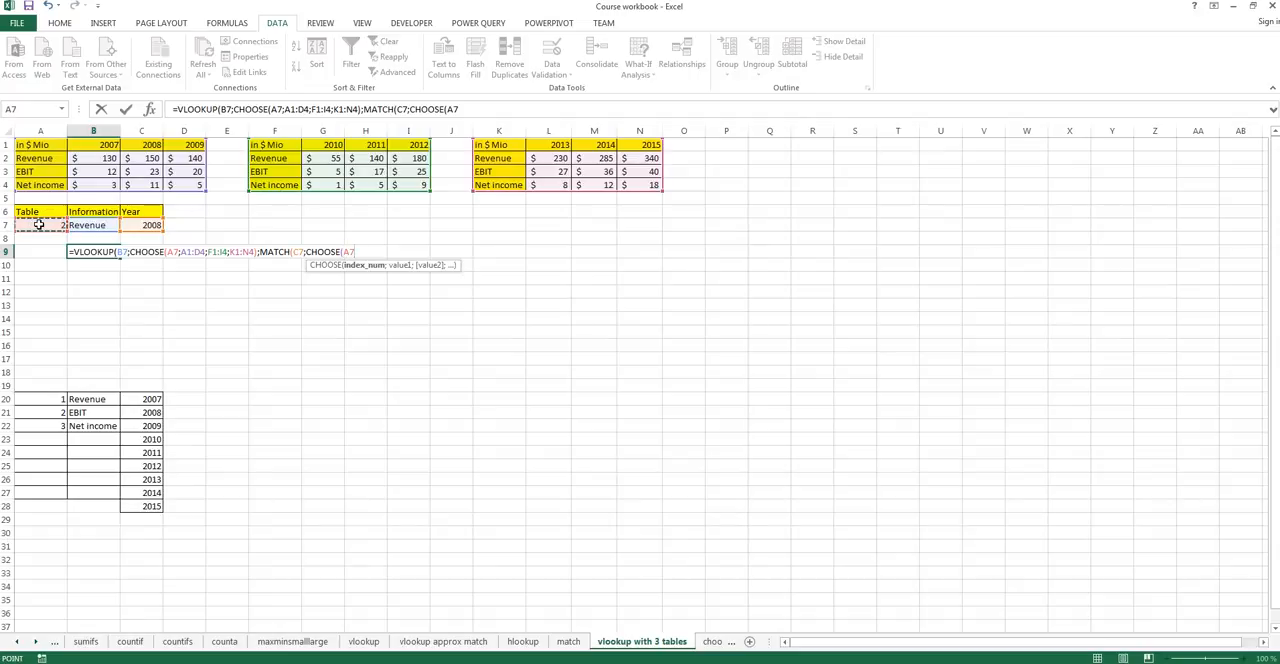
text(;)
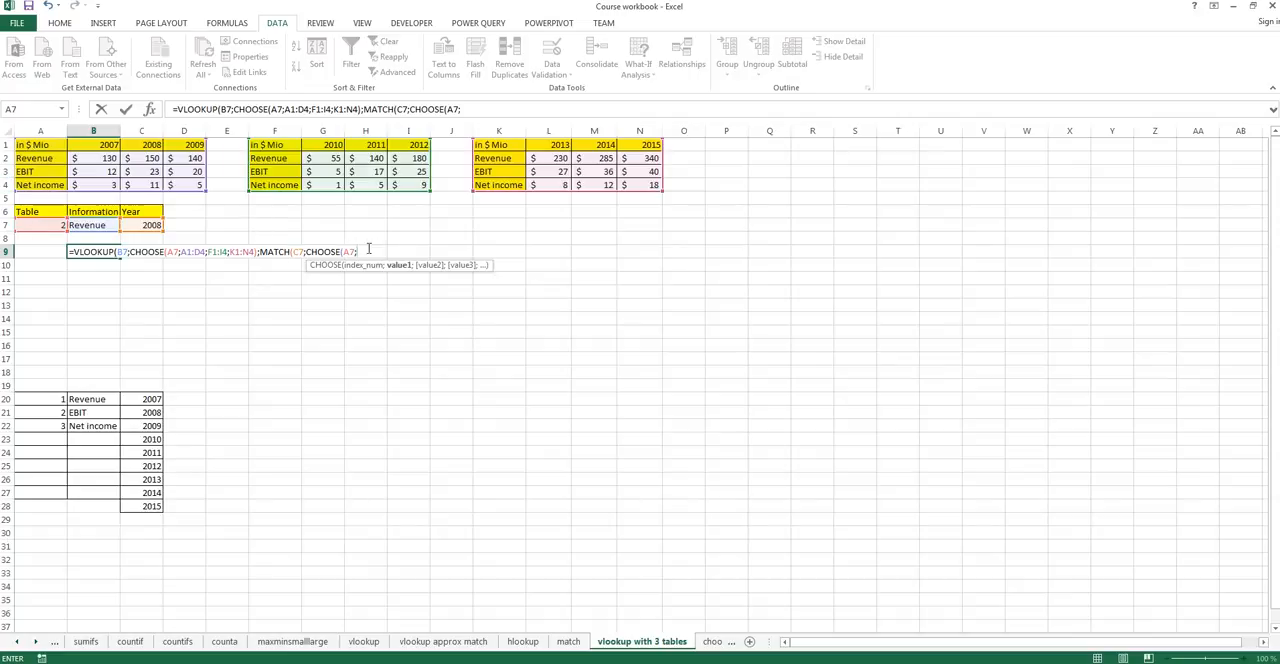
drag(38, 146, 171, 146)
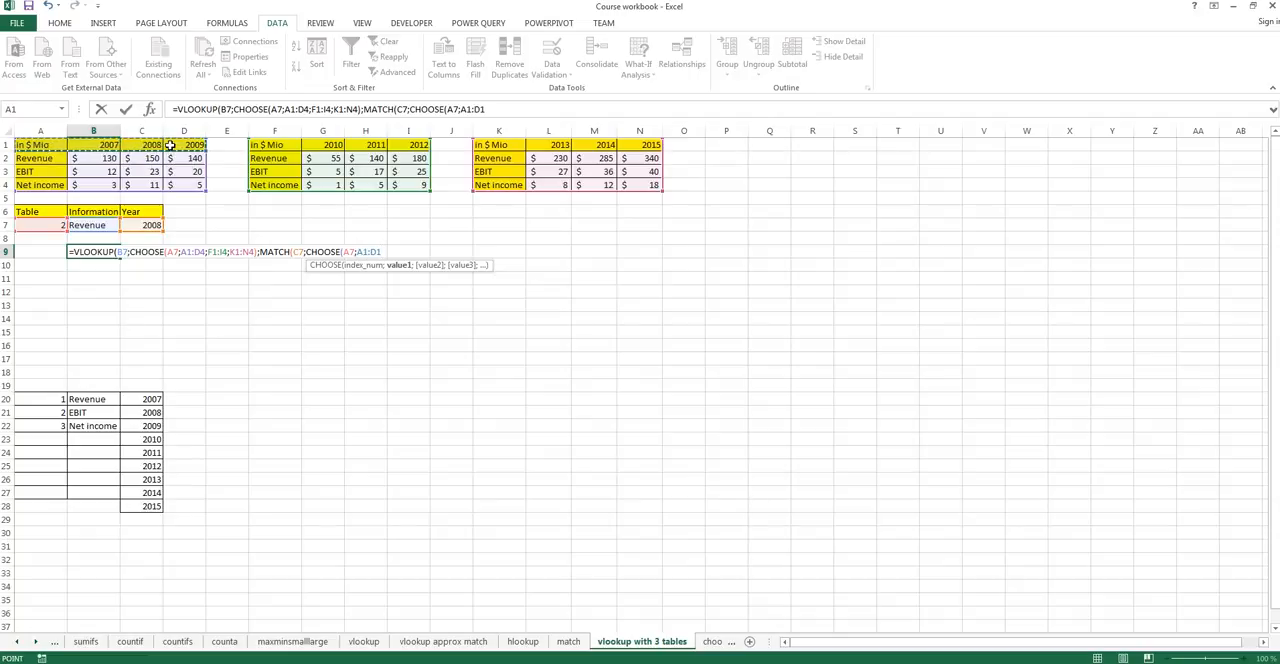
text(;)
drag(283, 146, 406, 143)
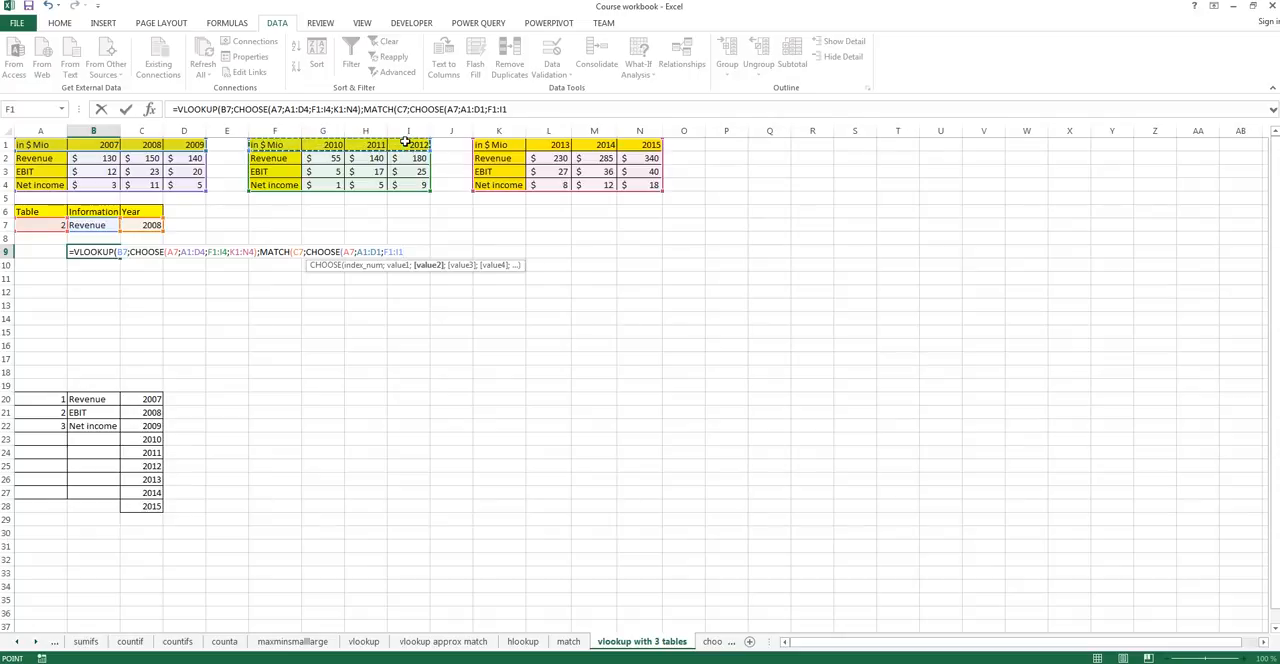
text(;)
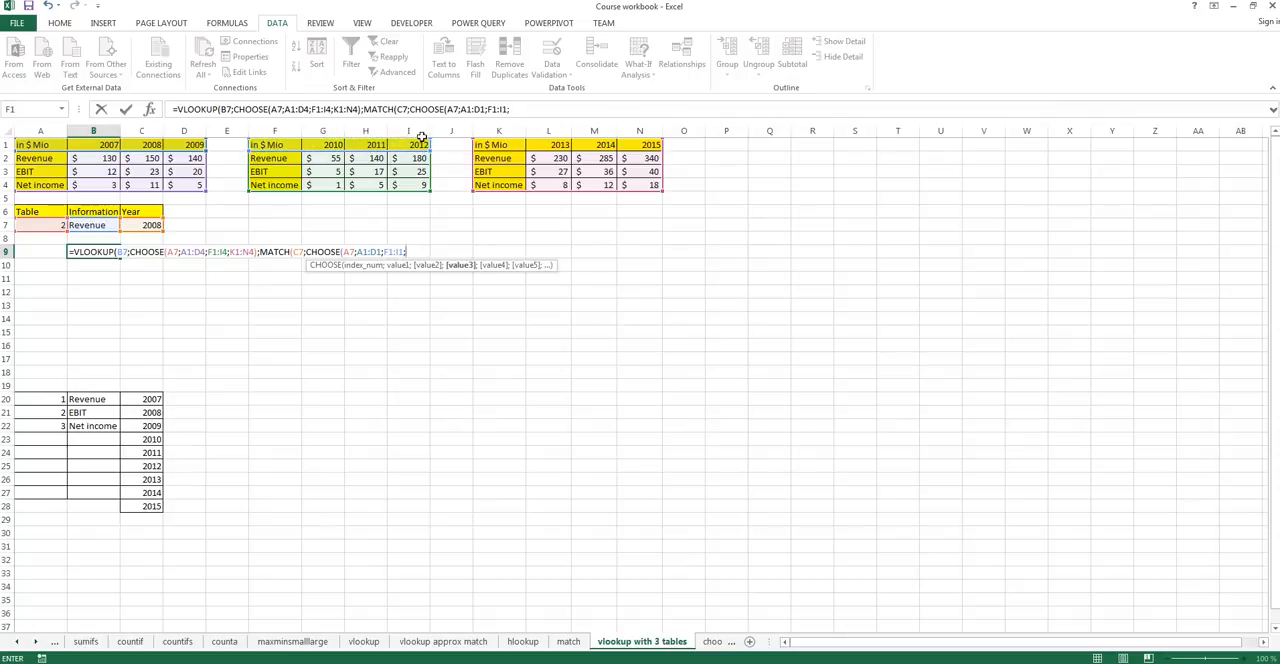
drag(489, 144, 646, 133)
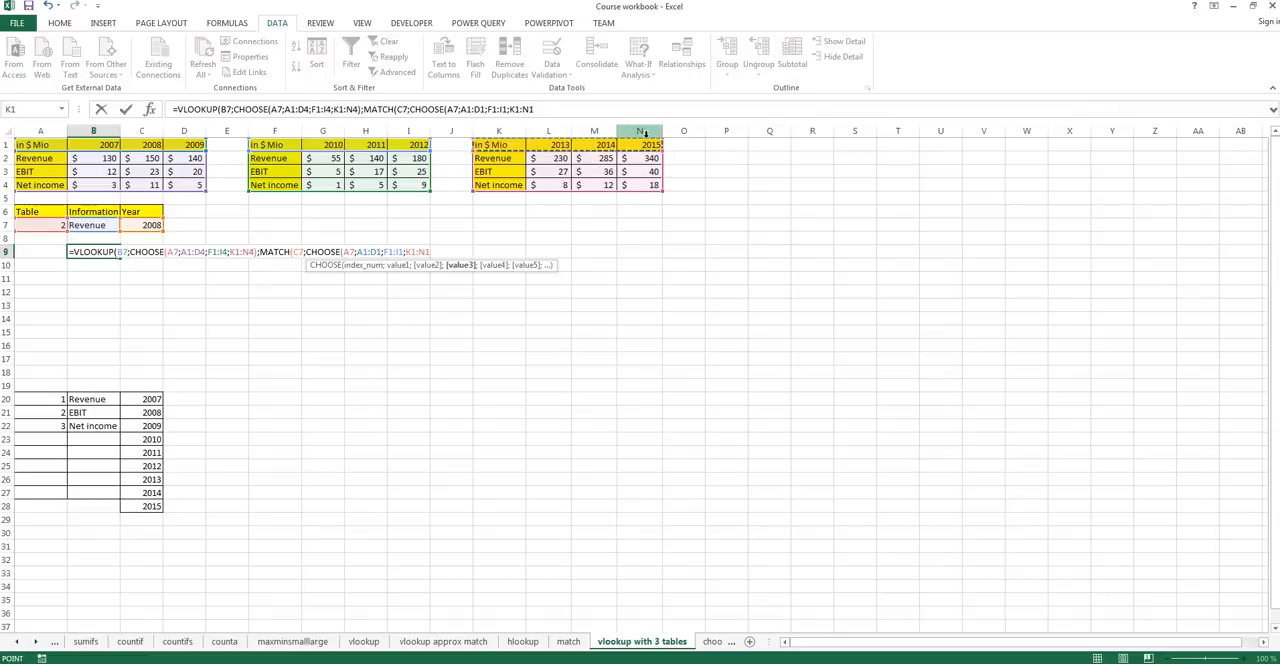
text())
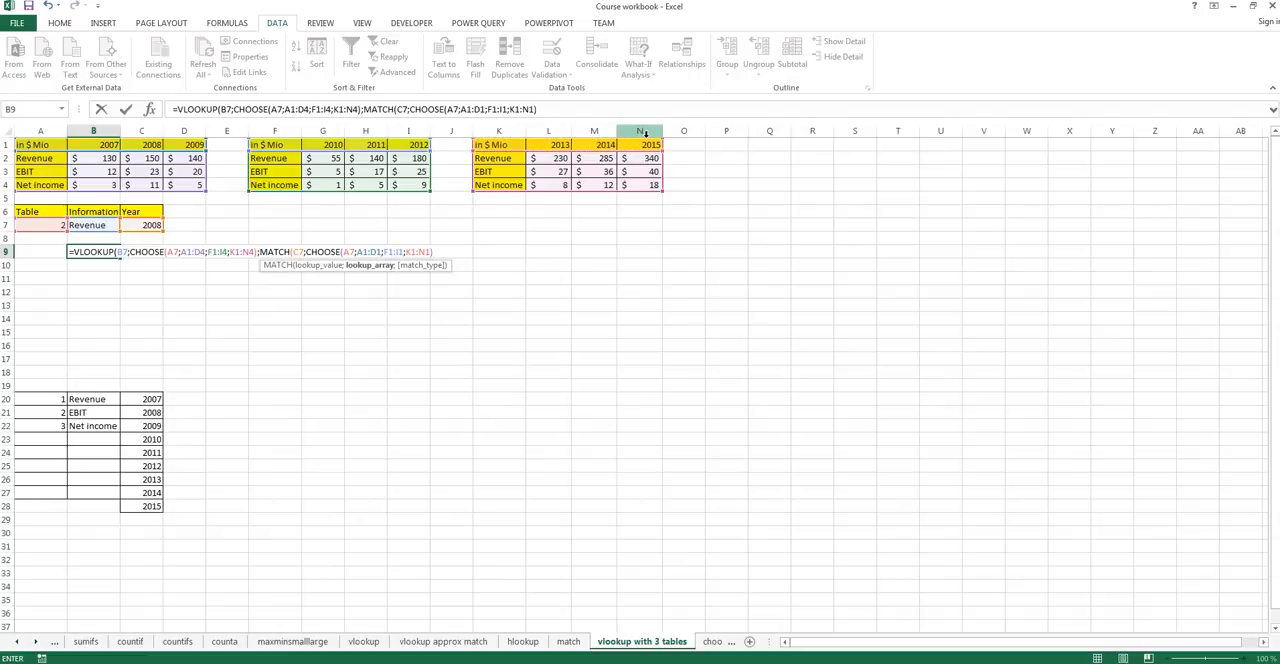
text(;)
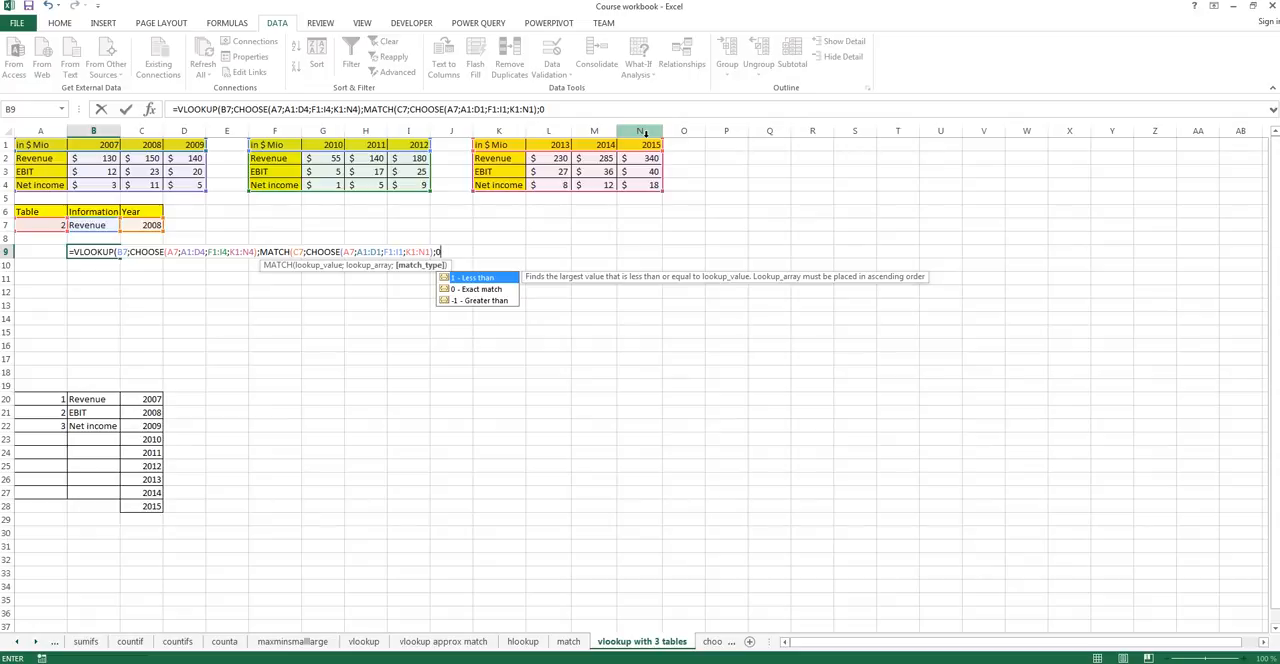
Set the MATCH type to 0 for an exact match, close MATCH and continue to the VLOOKUP range lookup argument.
text(0))
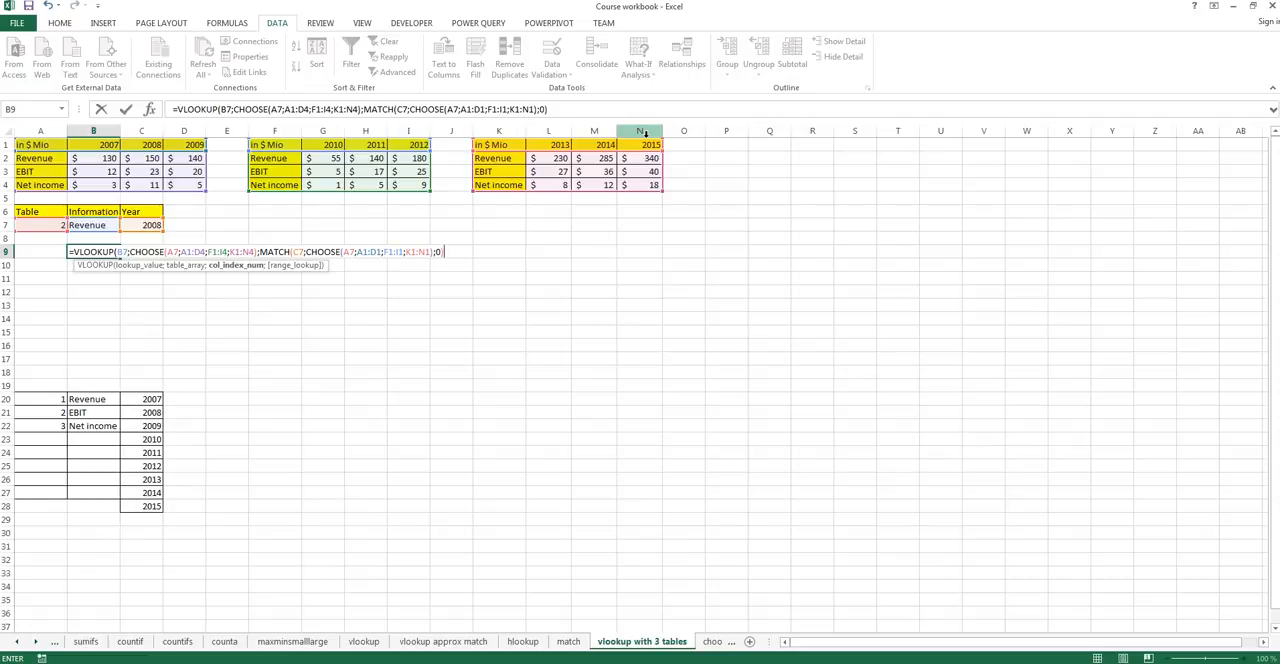
text(;)
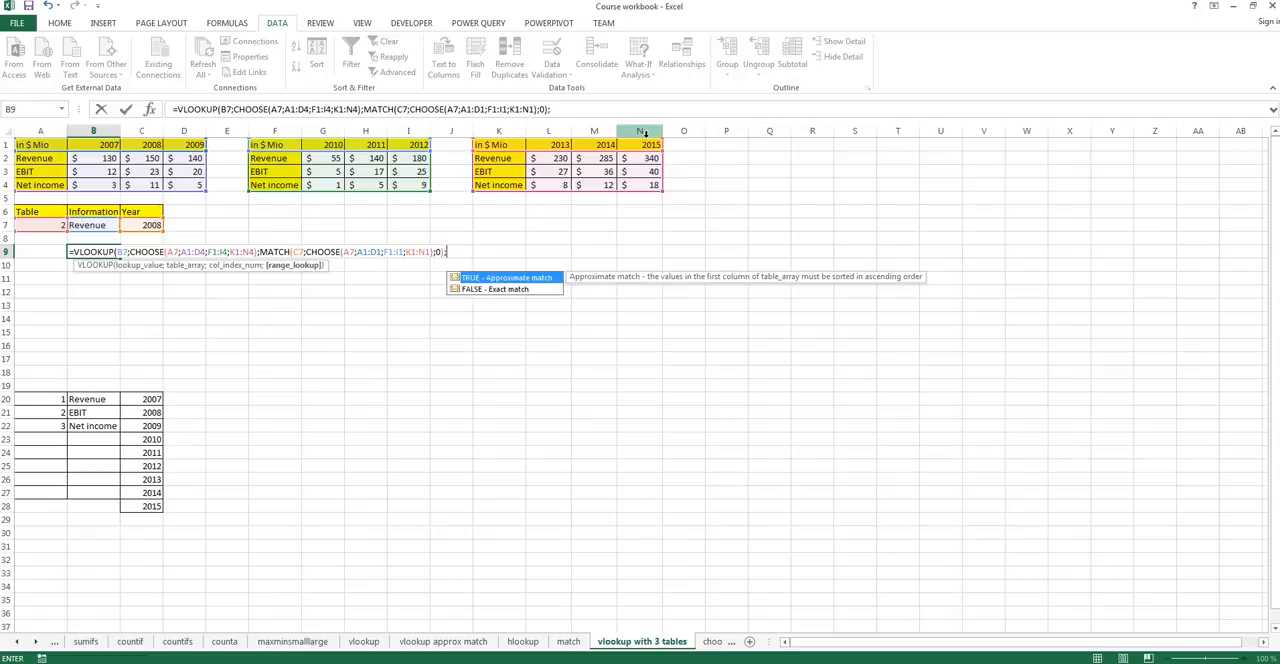
text(0))
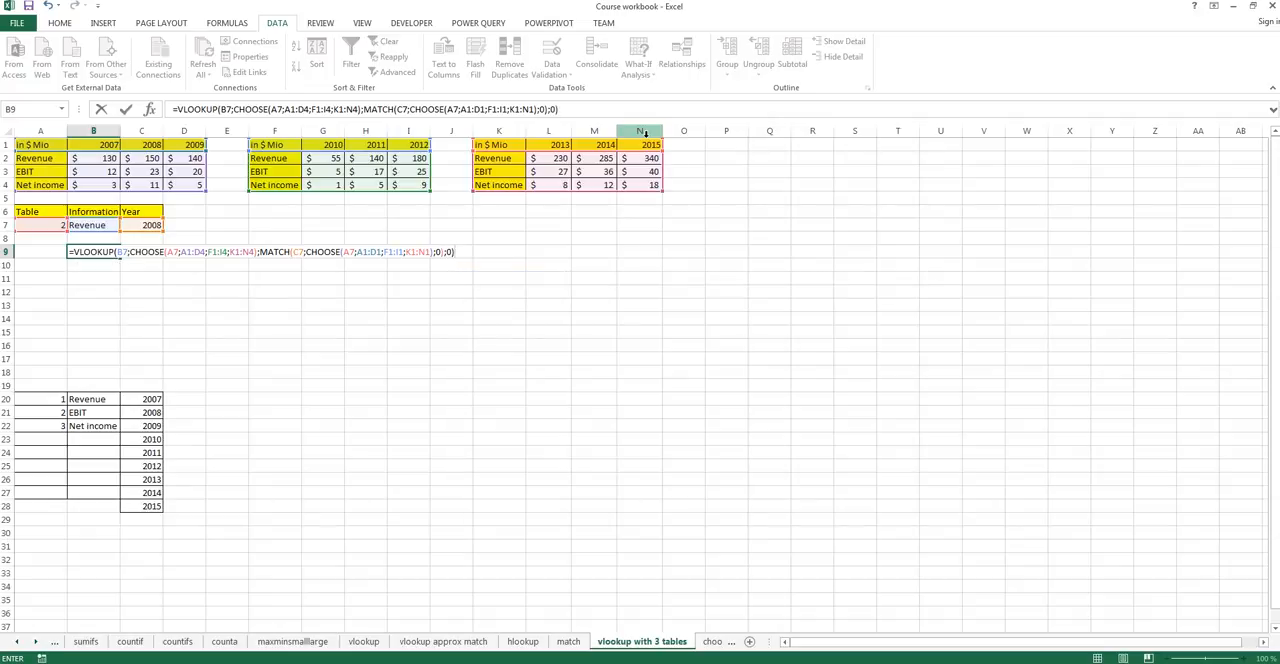
Set the VLOOKUP range lookup argument to 0 for an exact match, close the function and enter the formula in B9.
key(Return)
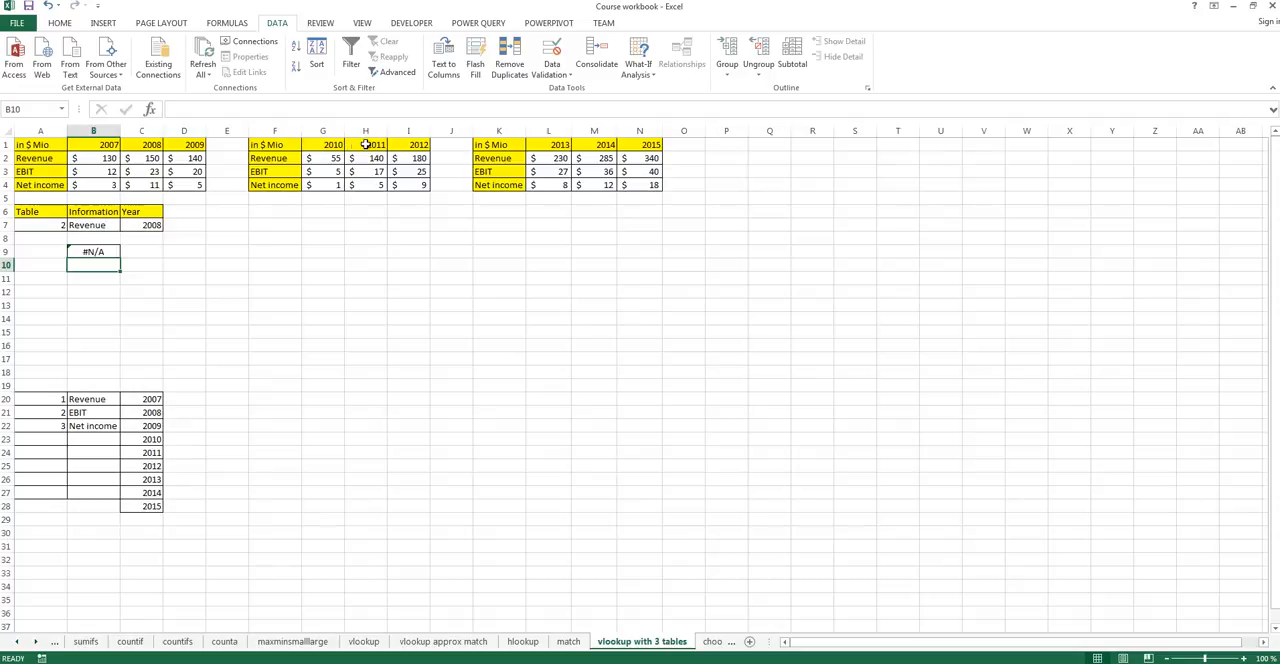
Choose table 1 in the Table selection cell A7 to test the formula.
click(55, 225)
click(72, 225)
click(45, 241)
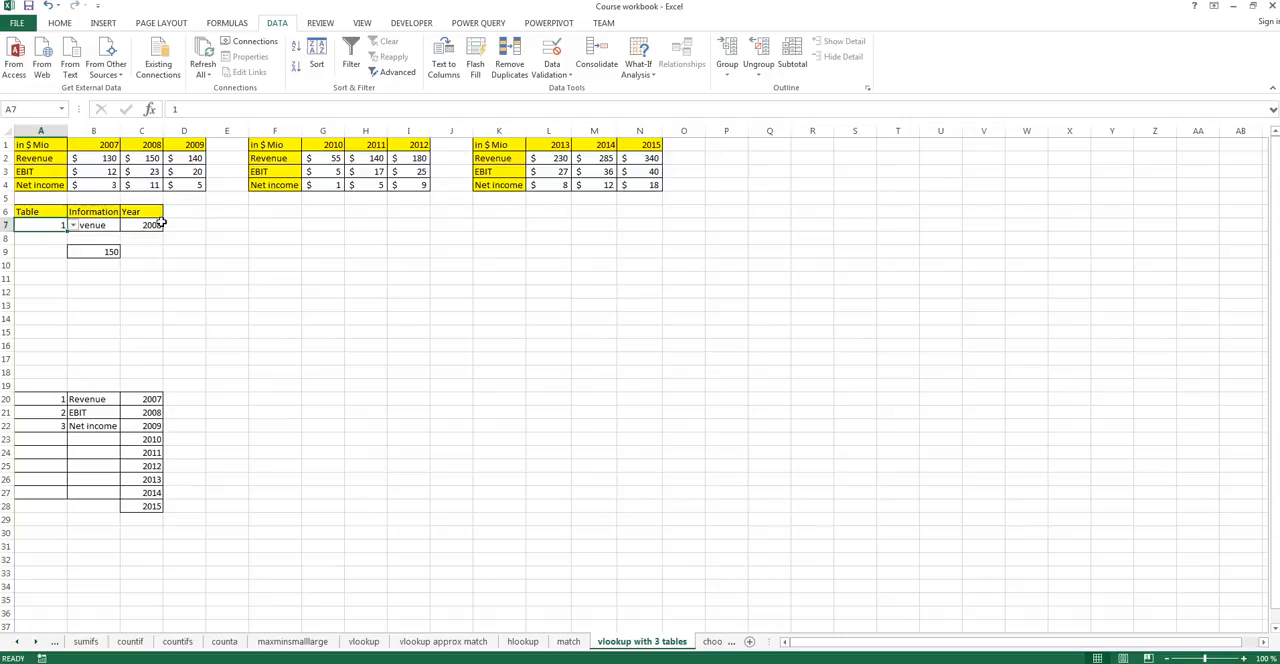
Test the lookup on the third table by setting the Table cell A7 to 3 and the Year cell C7 to 2015.
click(72, 226)
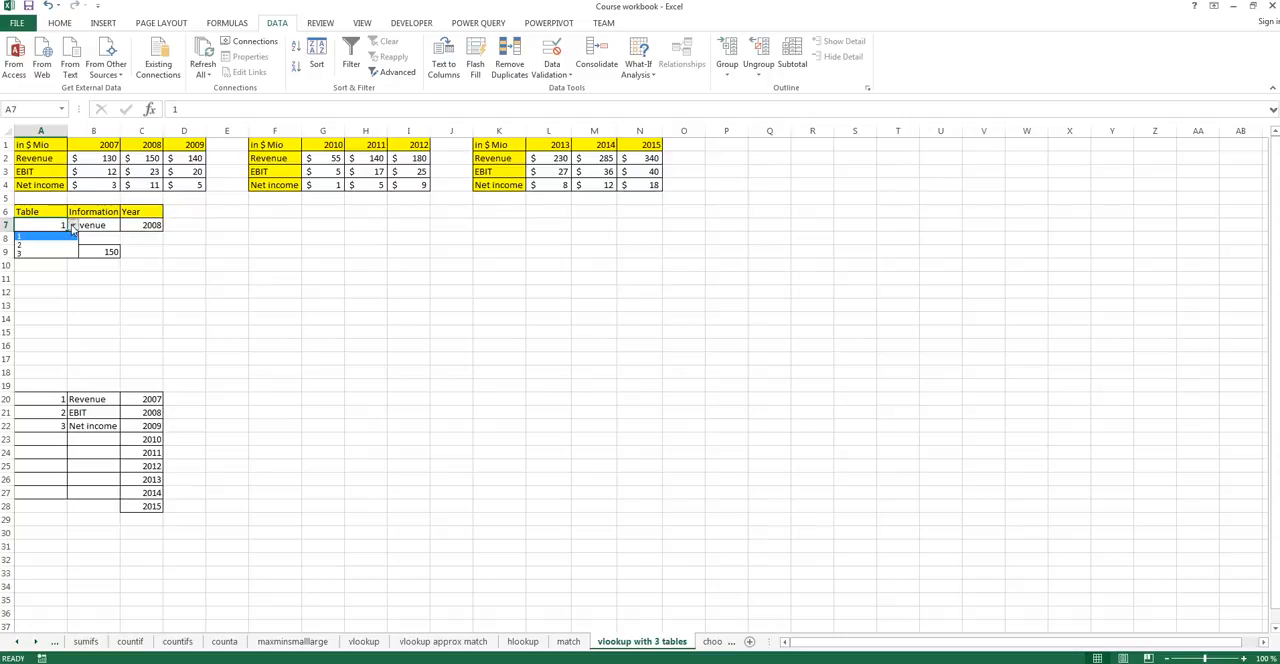
click(30, 252)
click(137, 225)
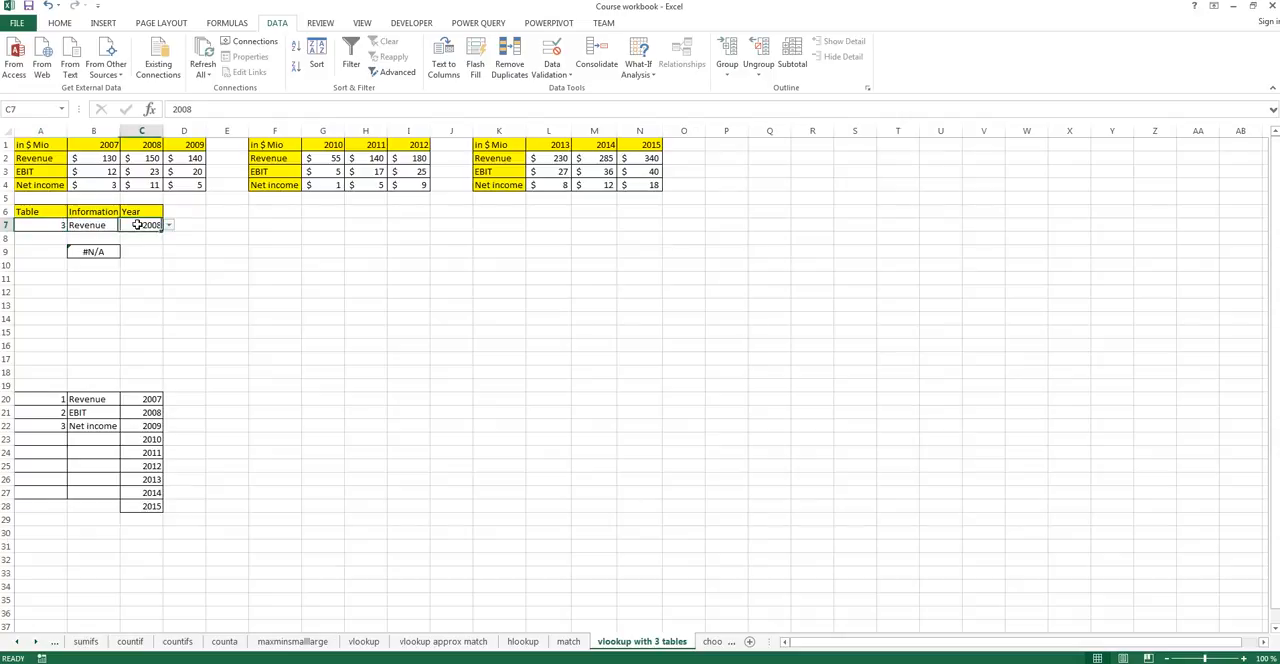
click(169, 225)
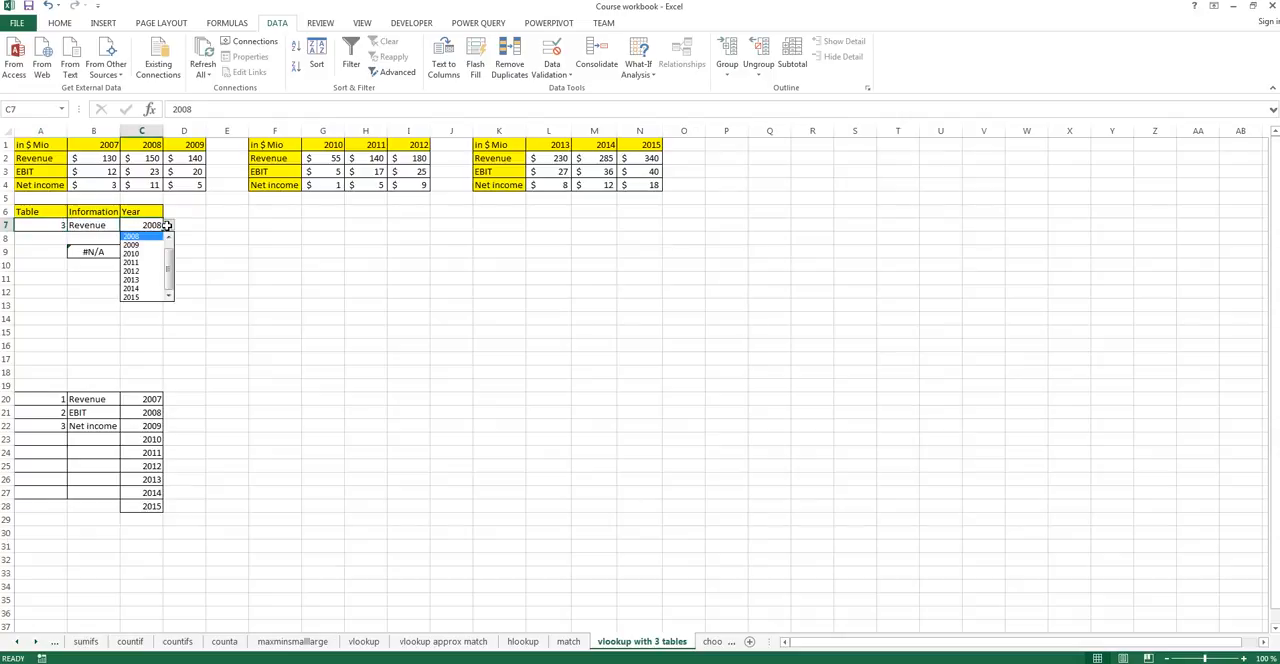
click(138, 297)
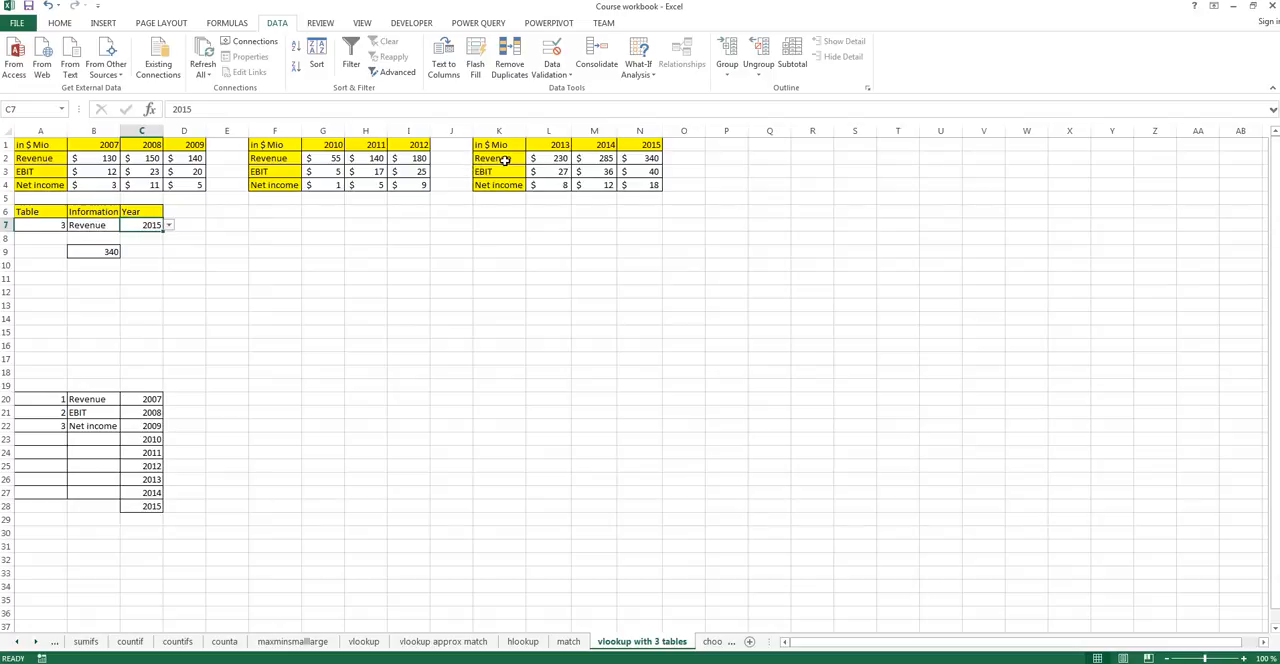
Set the Information cell B7 to Net income and select the result cell B9 to check its formula.
click(125, 225)
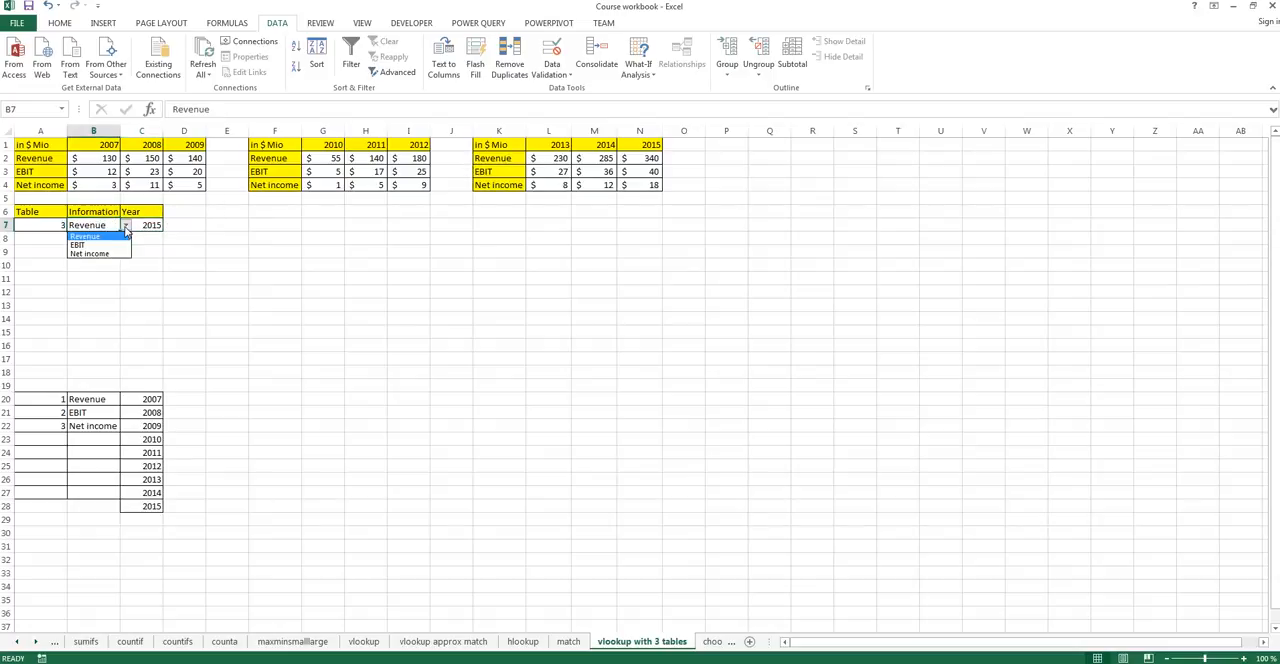
click(97, 253)
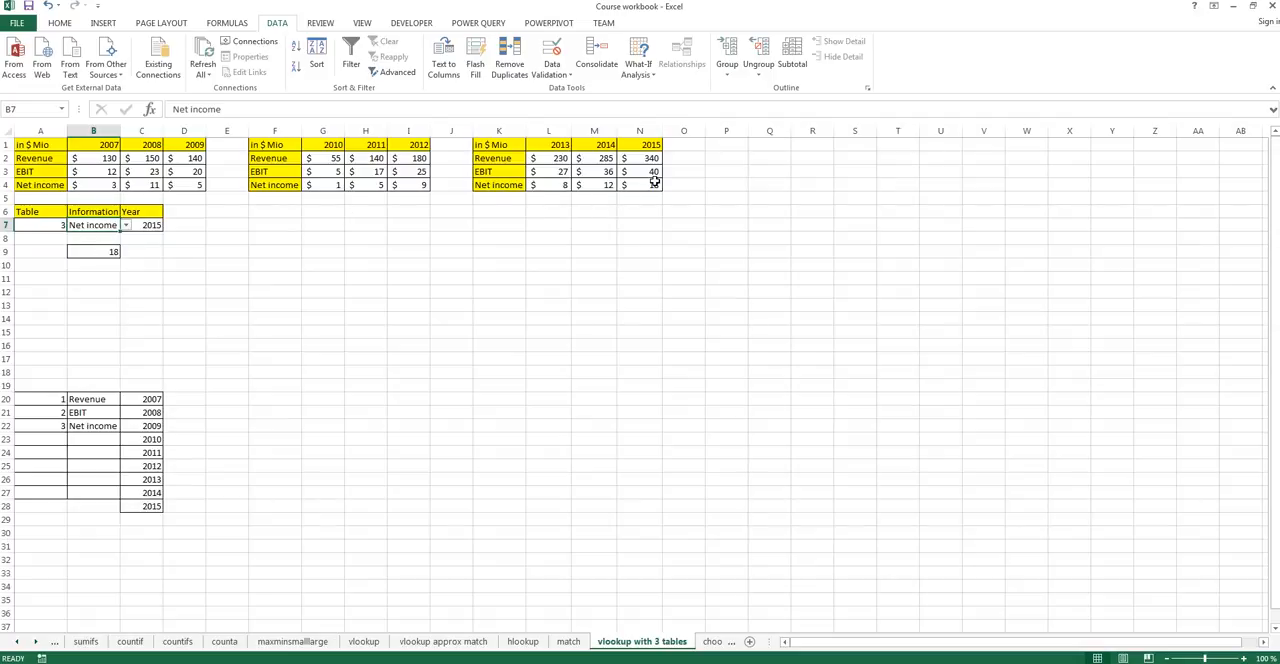
click(110, 252)
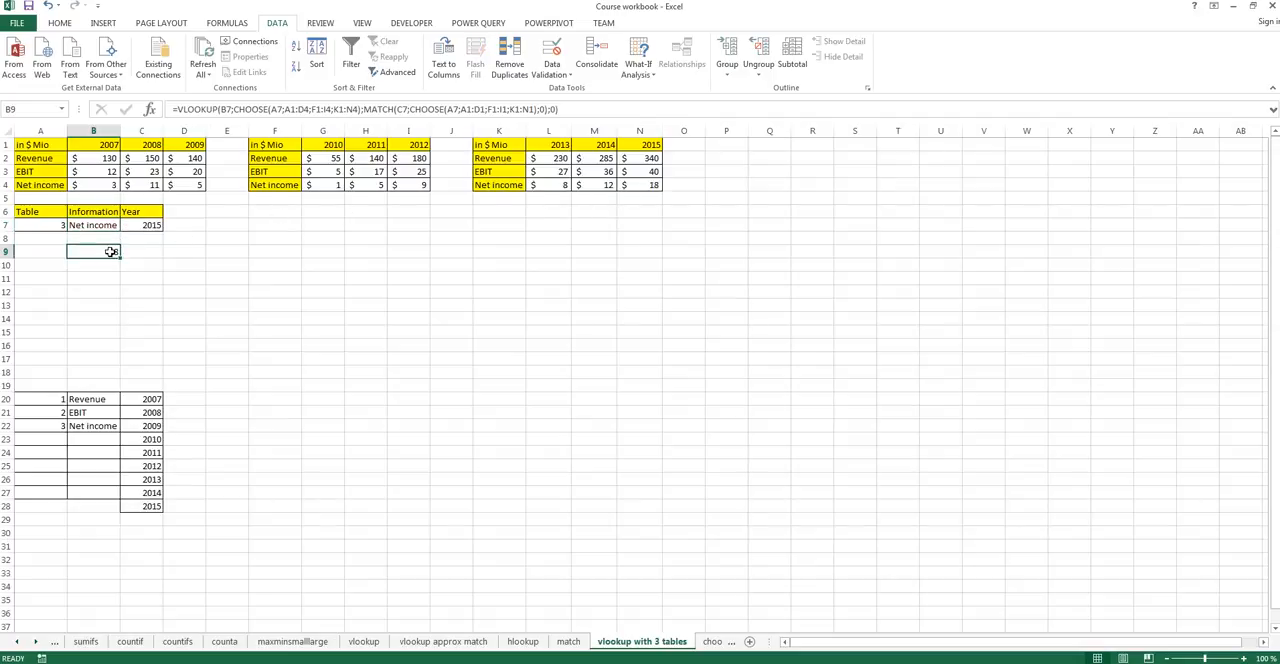
Switch the Table cell A7 to 1 while keeping Net income and 2015, to test a year missing from that table.
click(92, 226)
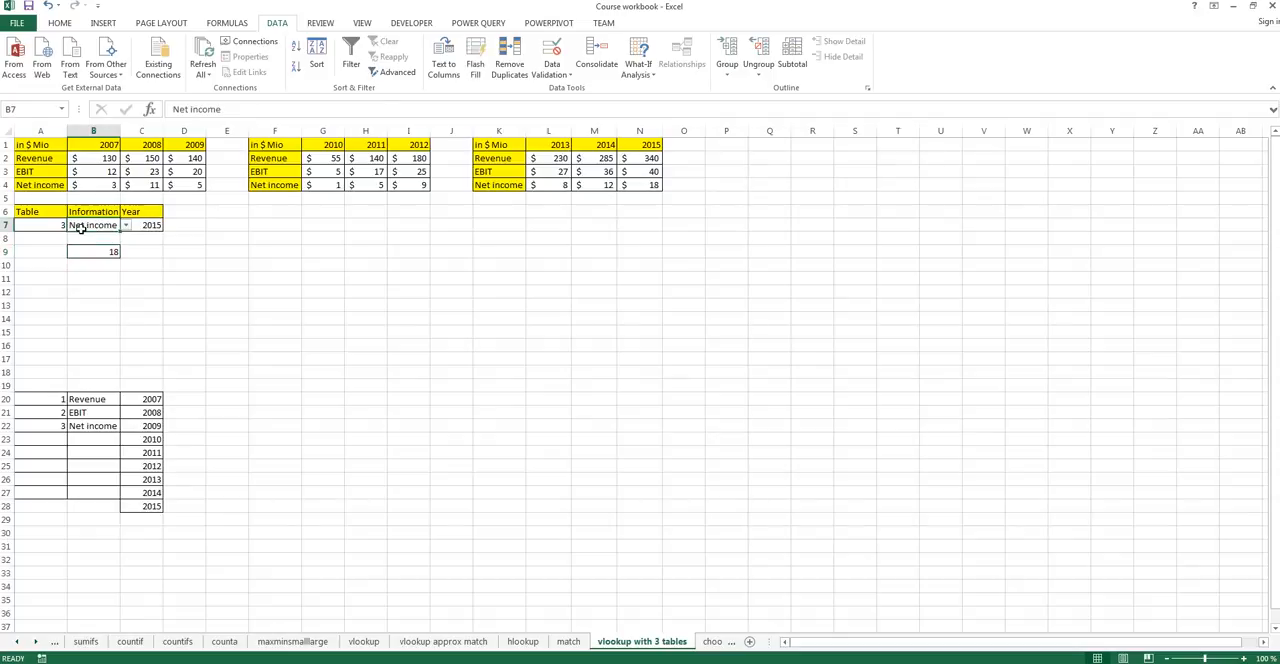
click(58, 225)
click(72, 225)
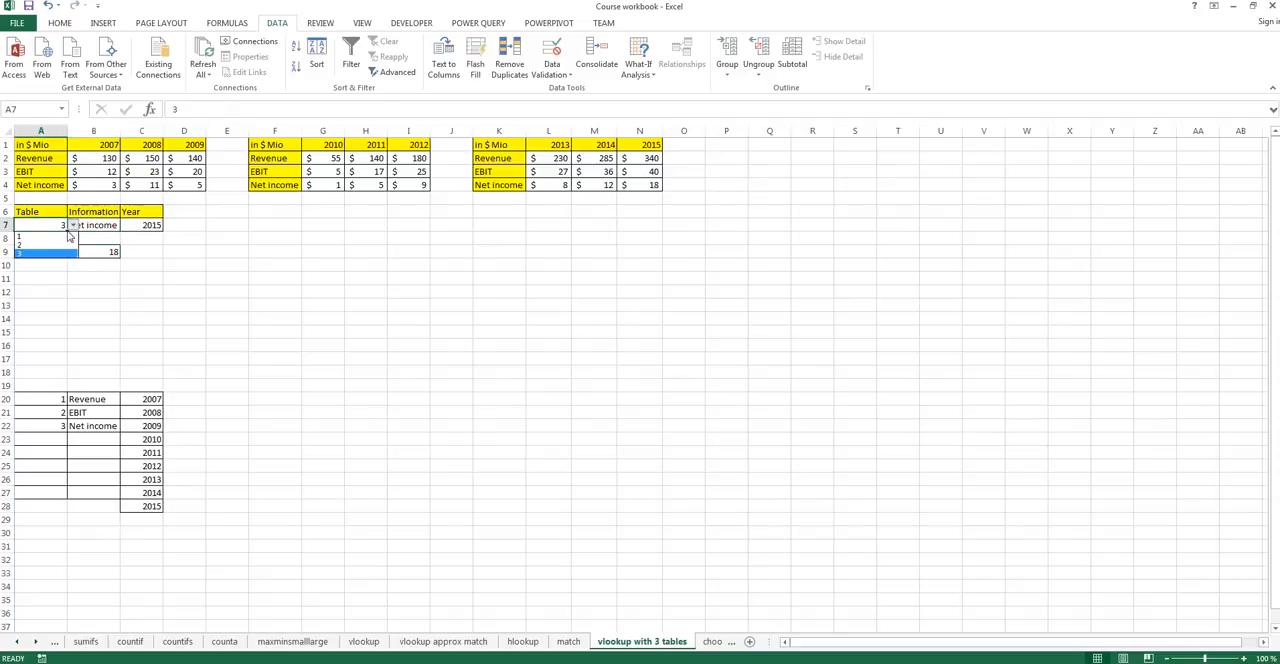
click(58, 240)
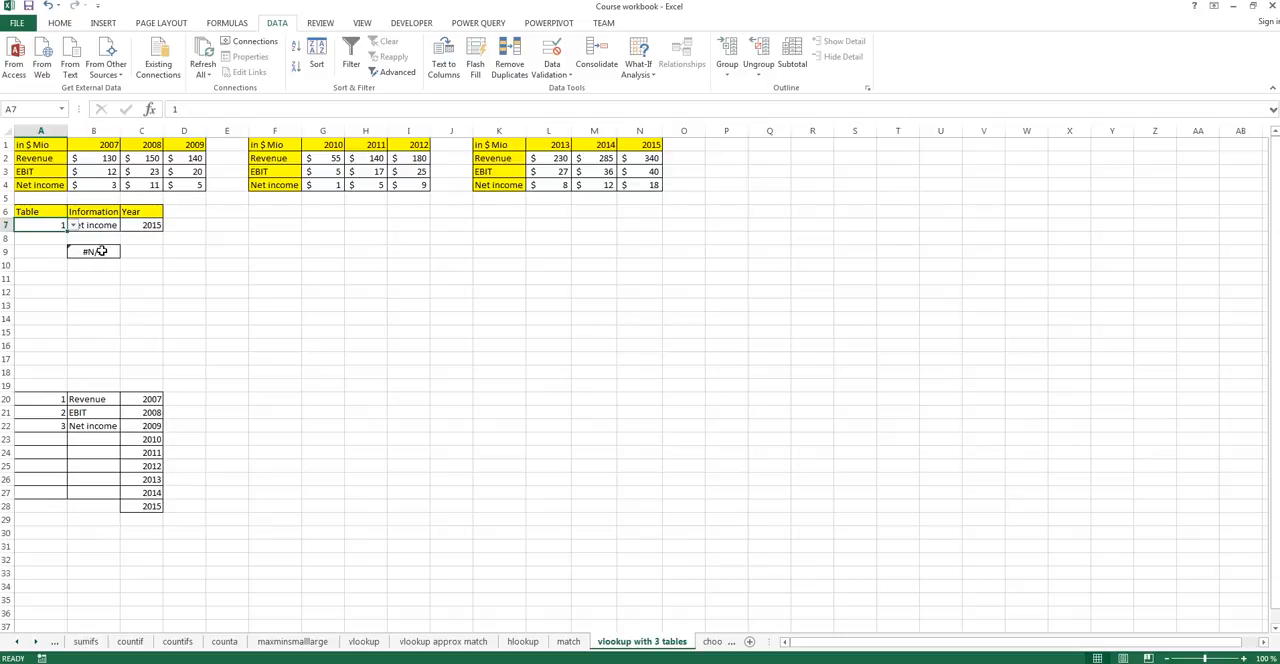
Wrap the VLOOKUP formula in B9 in IFERROR with 0 as the value returned on error.
click(89, 251)
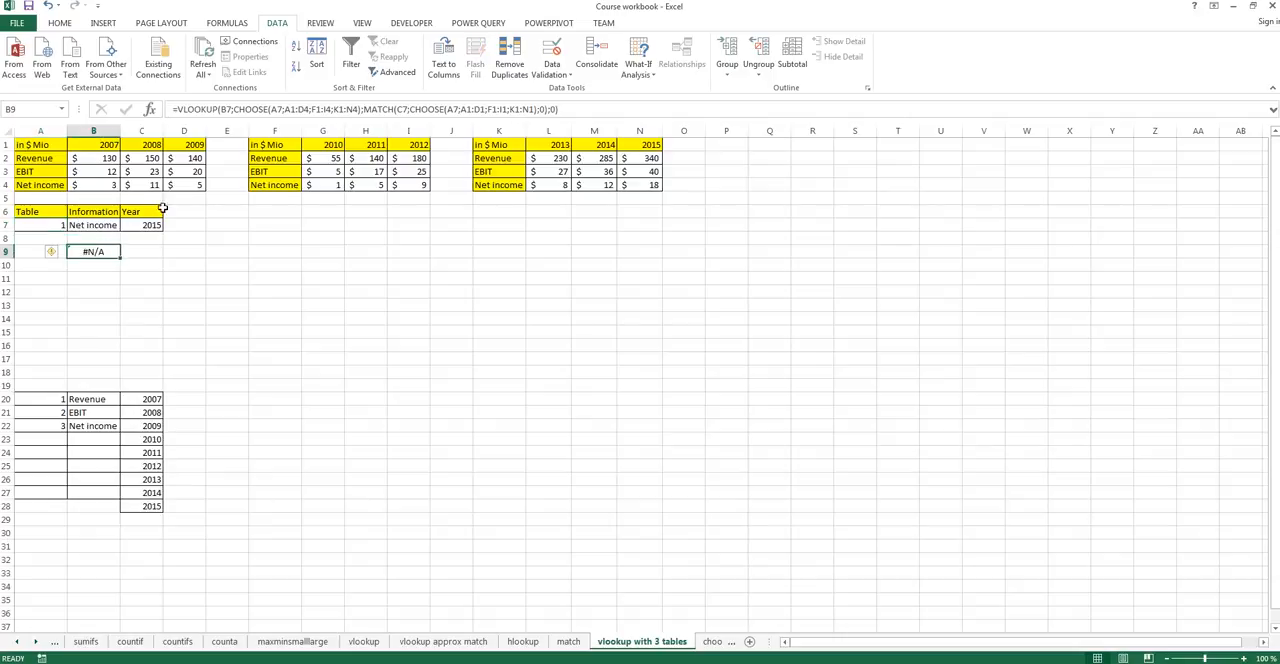
click(185, 109)
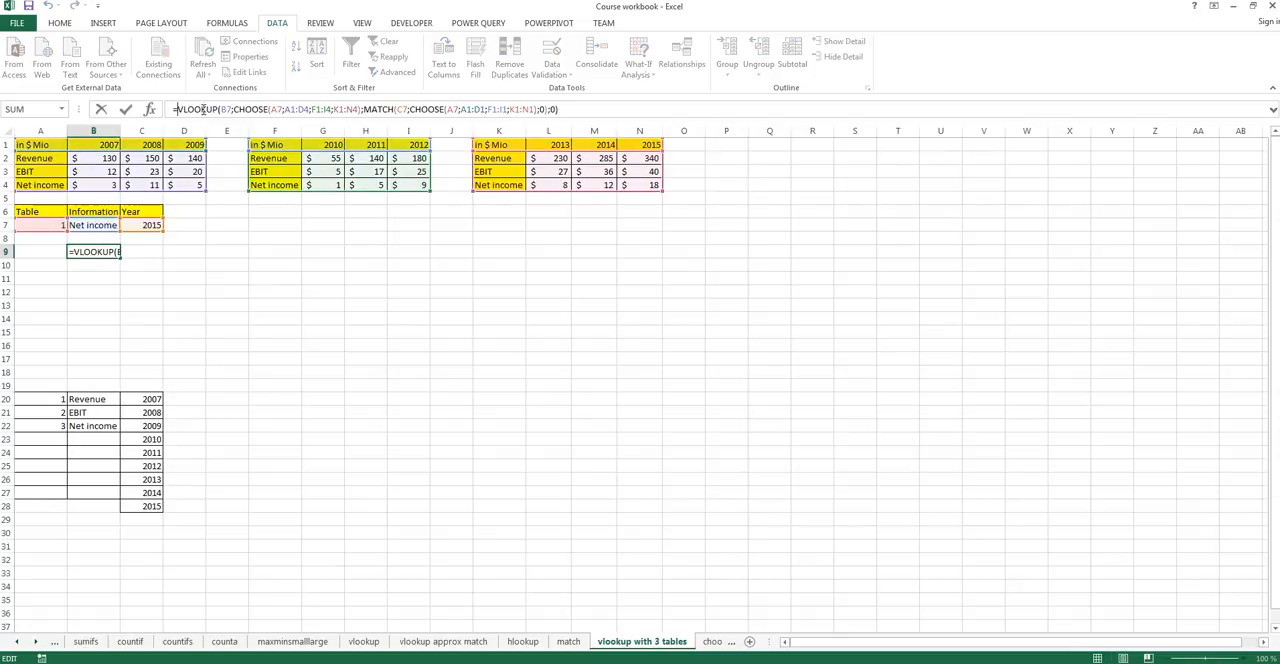
key(Left)
text(If)
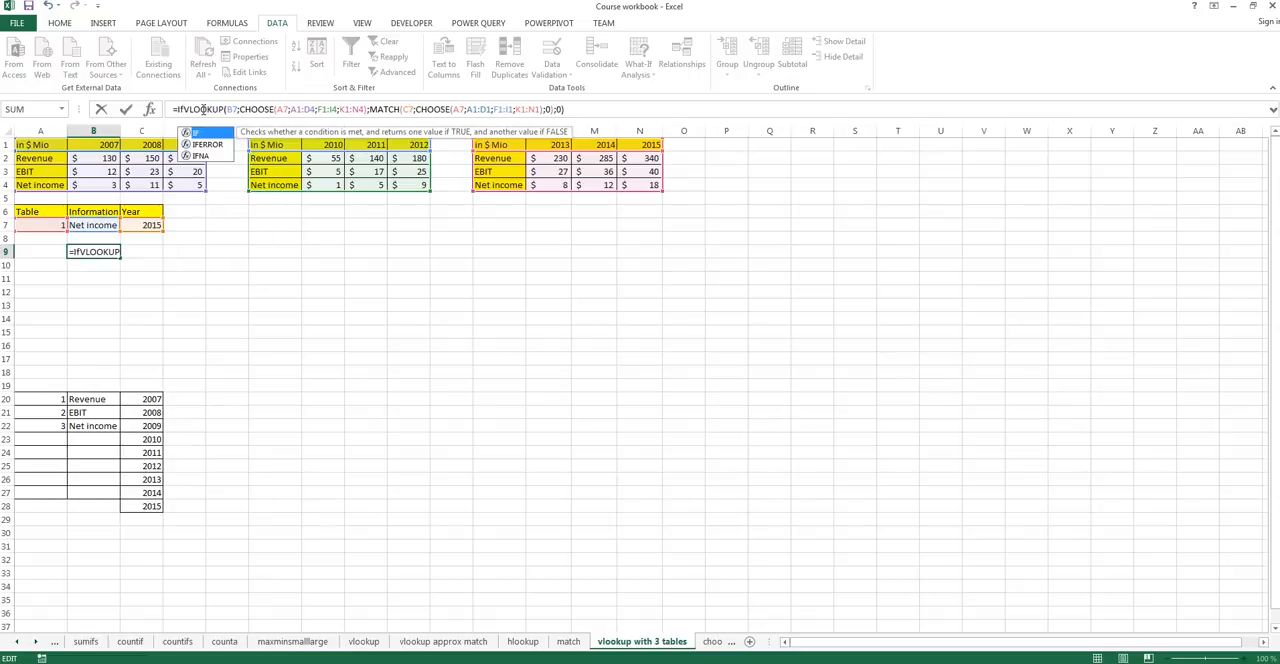
key(Down)
key(Tab)
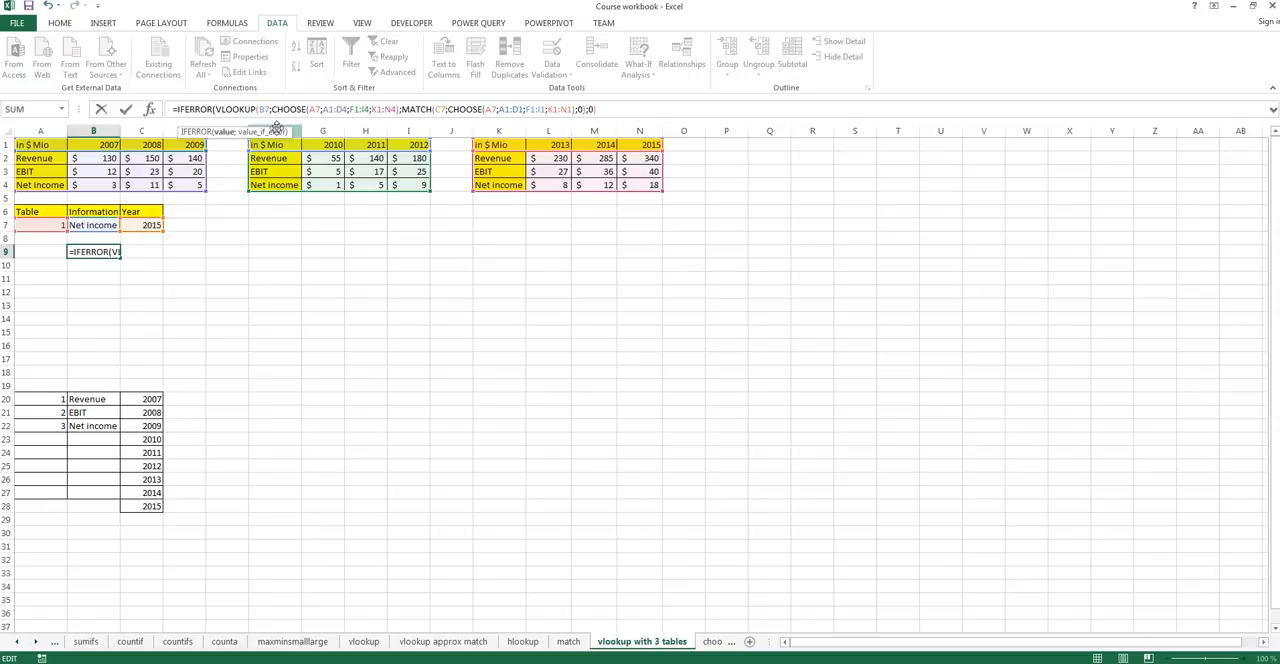
click(603, 110)
text(;)
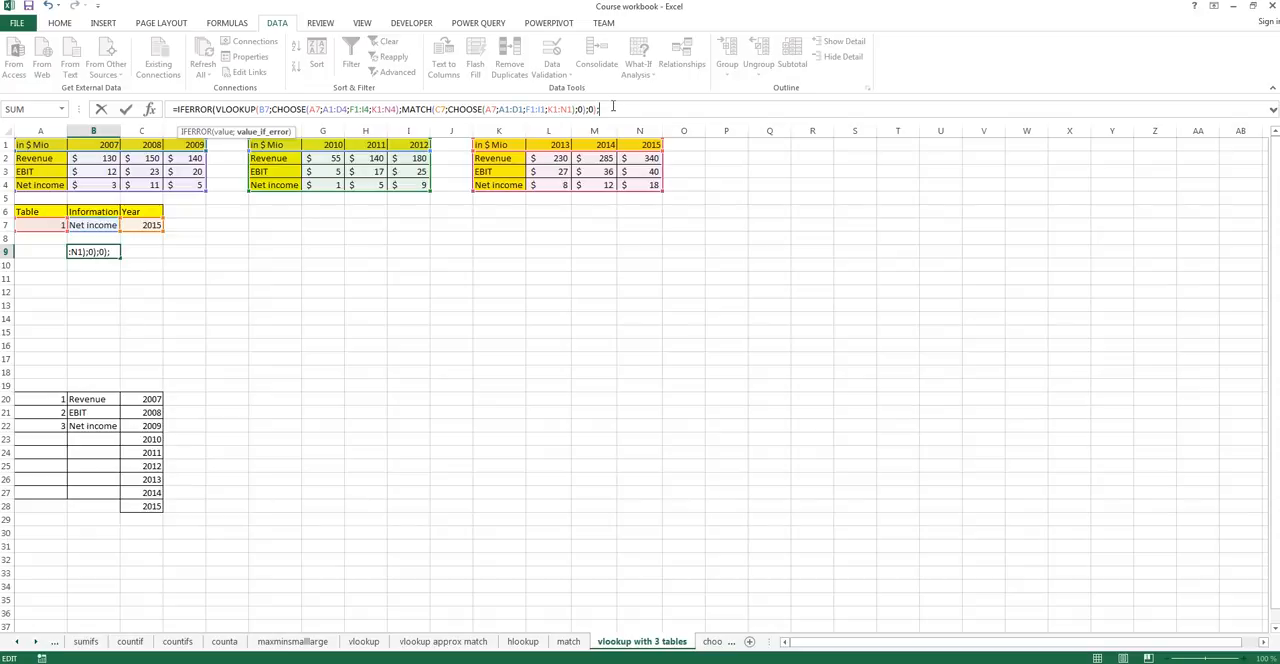
key(BackSpace)
text())
key(Return)
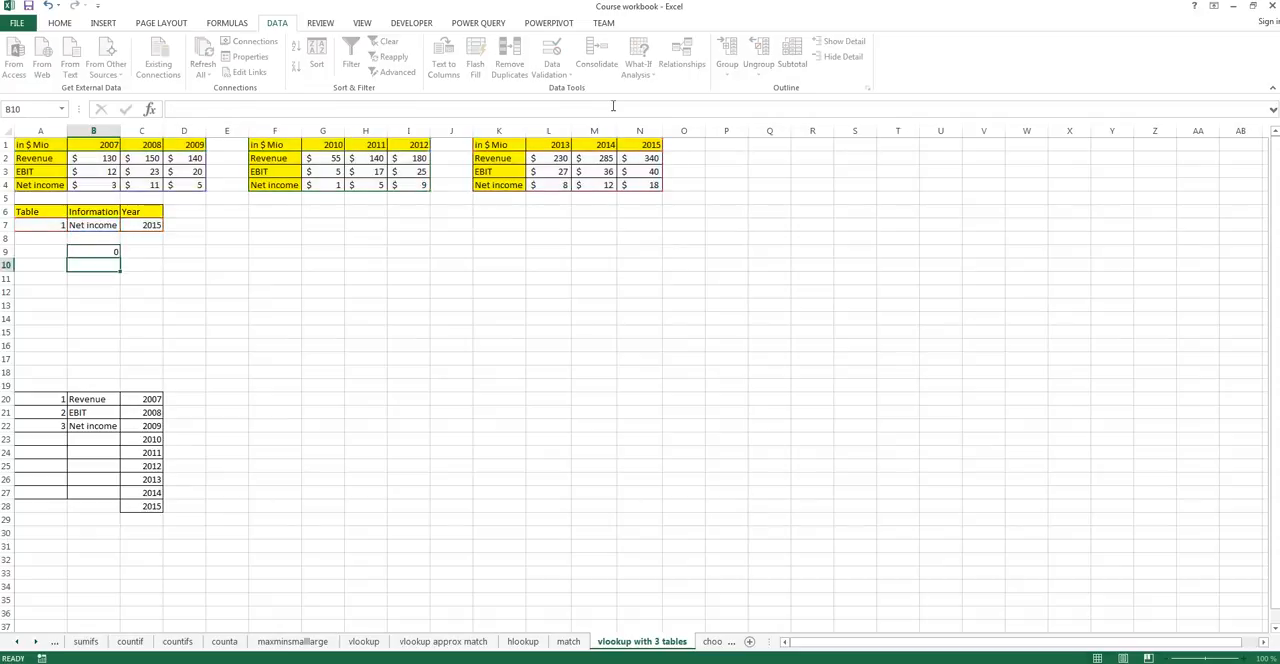